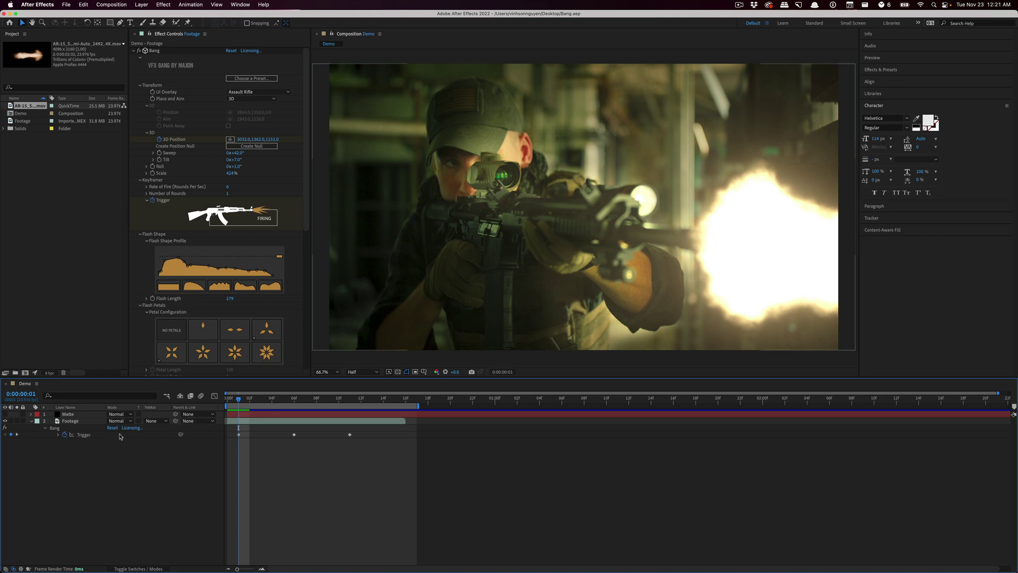
Create a new solid layer named Bang
left_click(143, 5)
mouse_move(147, 17)
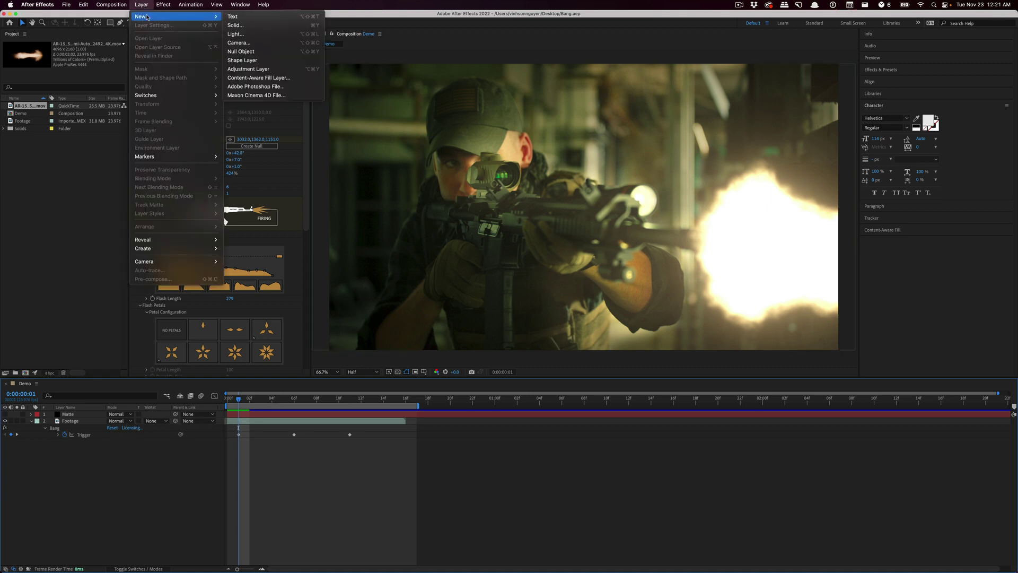
left_click(236, 25)
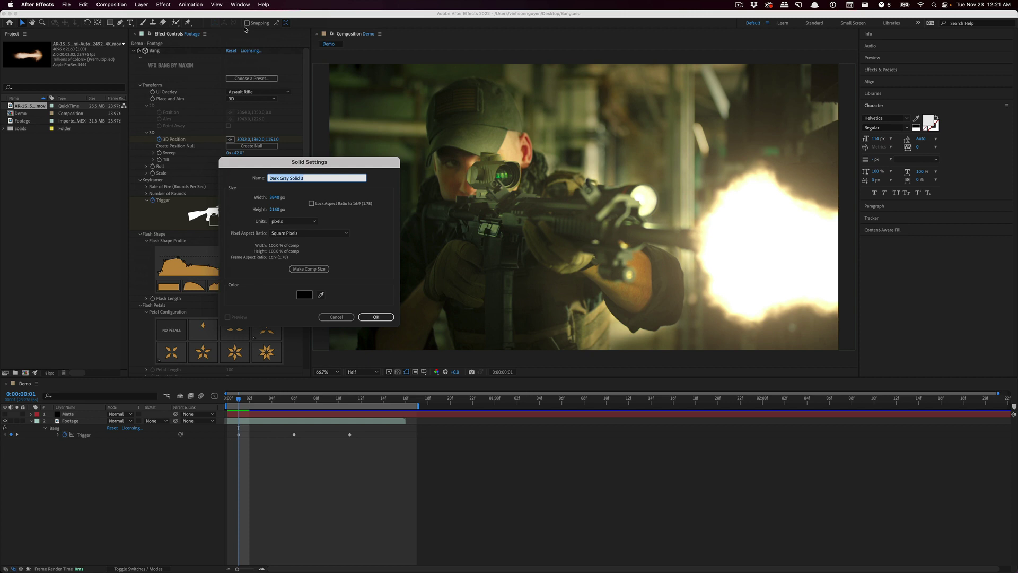
type("Bang")
key("Return")
Apply the RG VFX Bang muzzle-flash effect to the solid
left_click(163, 4)
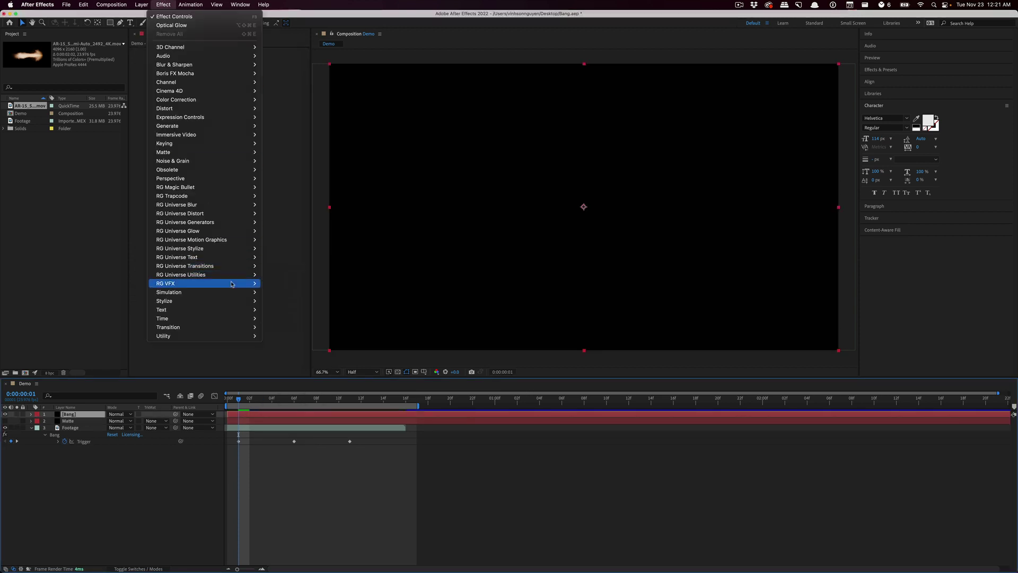
mouse_move(233, 284)
left_click(273, 283)
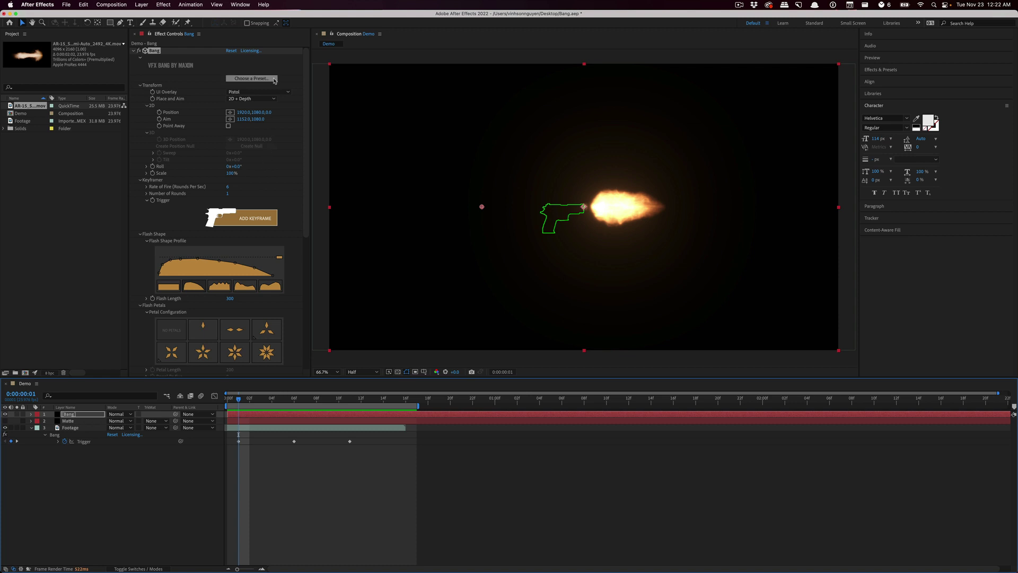
Apply the AK47 preset from Rifles And Machine Guns to the Bang effect
left_click(251, 78)
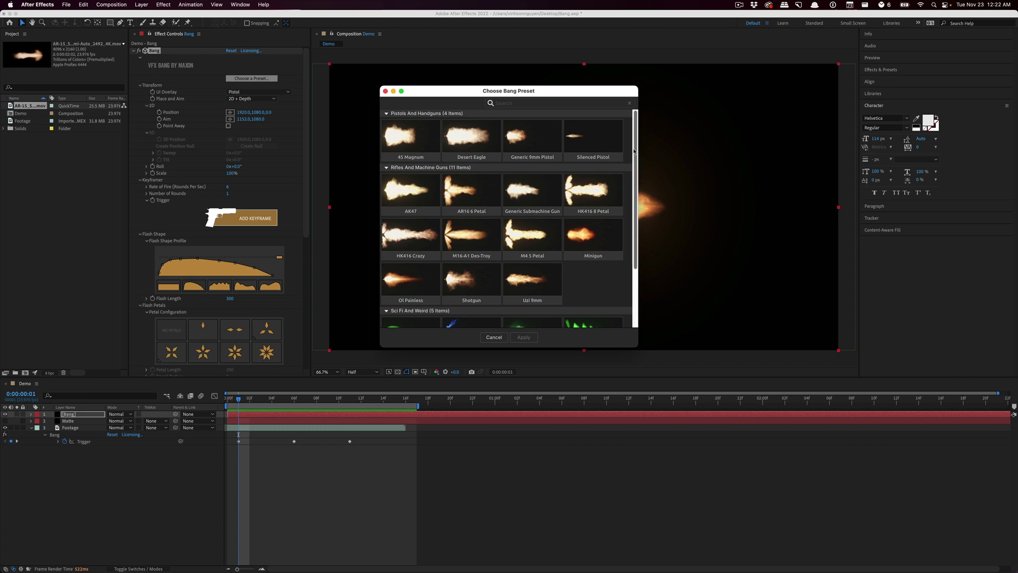
left_click_drag(634, 151, 630, 212)
scroll(627, 238, "up", 5)
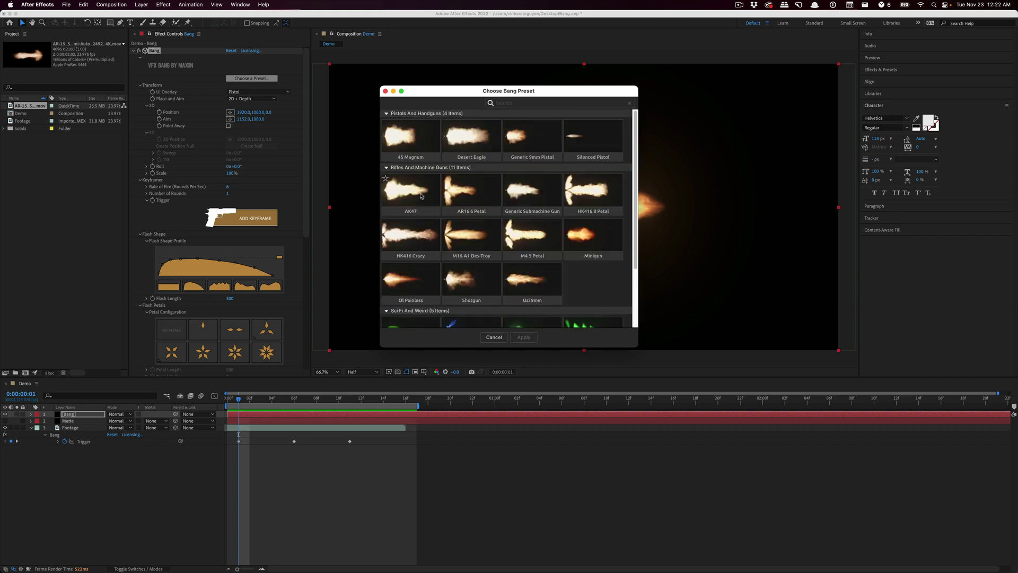
left_click(420, 196)
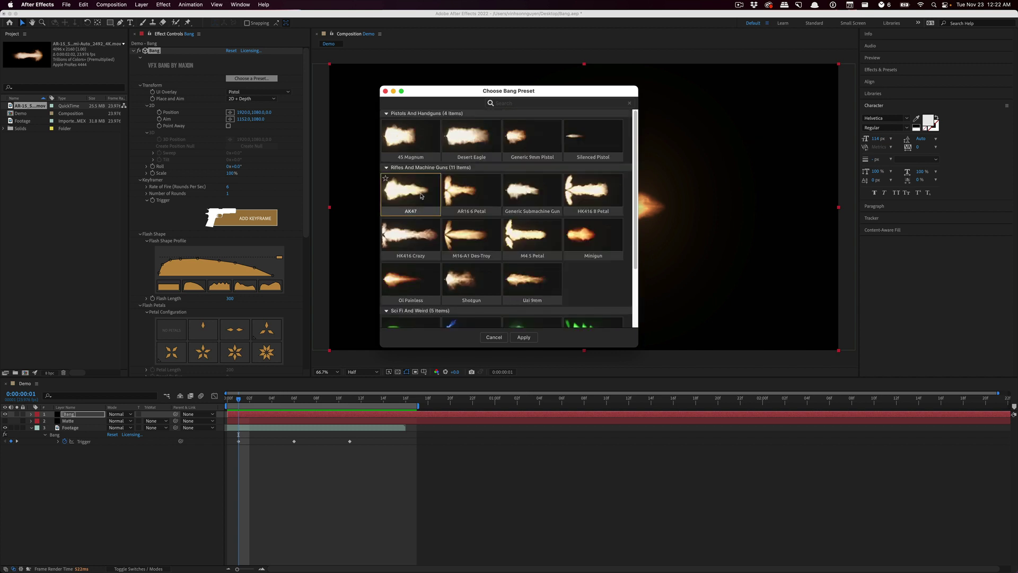
left_click(530, 339)
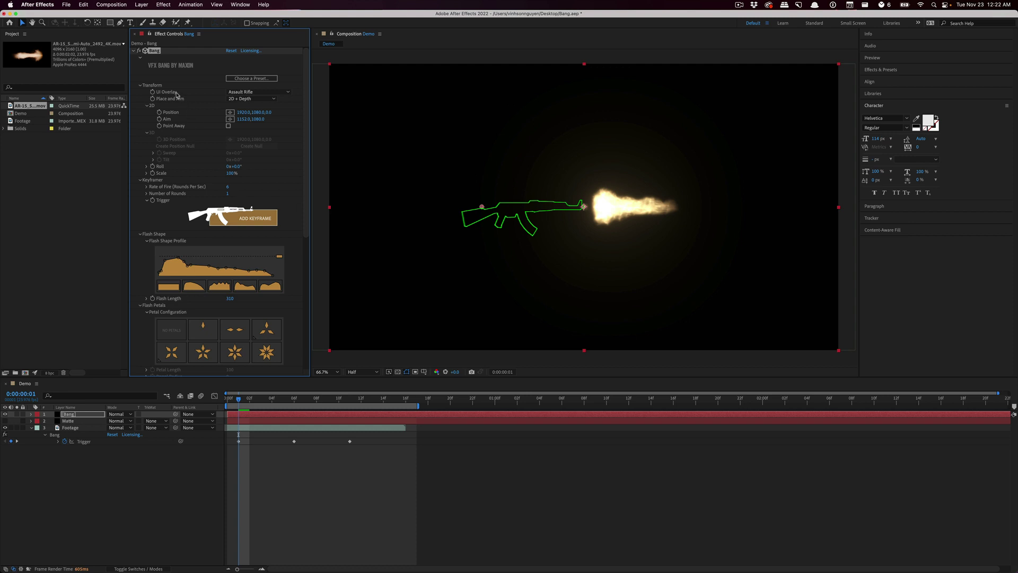
Preview the Pistol and Shotgun UI overlays, then set the overlay to Automatic Rifle
left_click(240, 93)
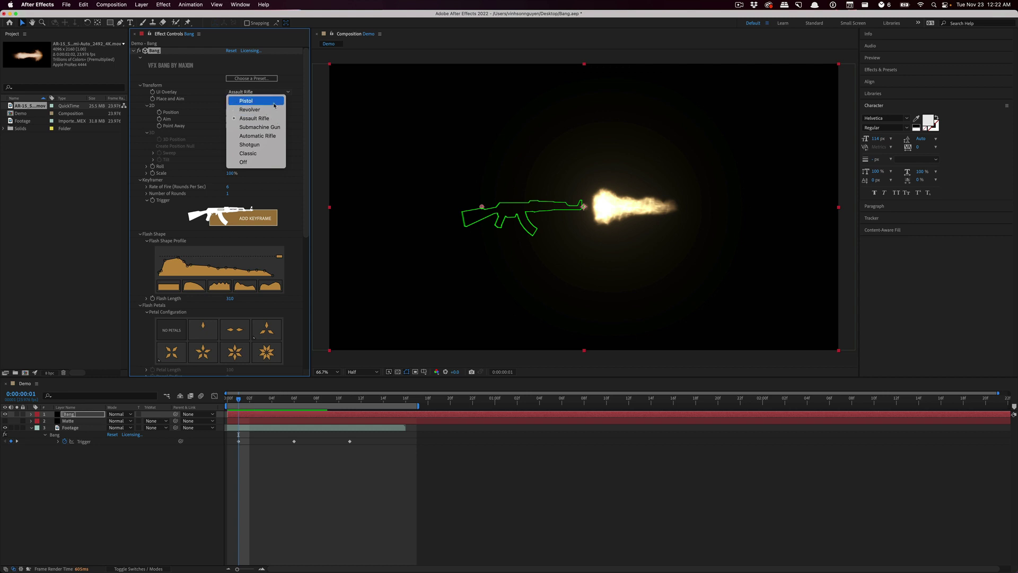
left_click(246, 101)
left_click(256, 92)
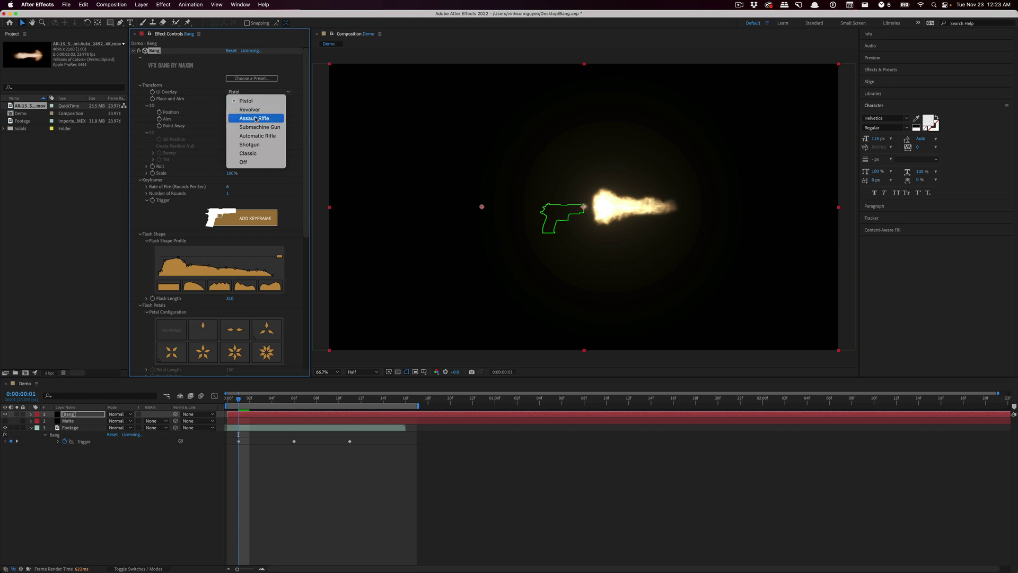
left_click(249, 144)
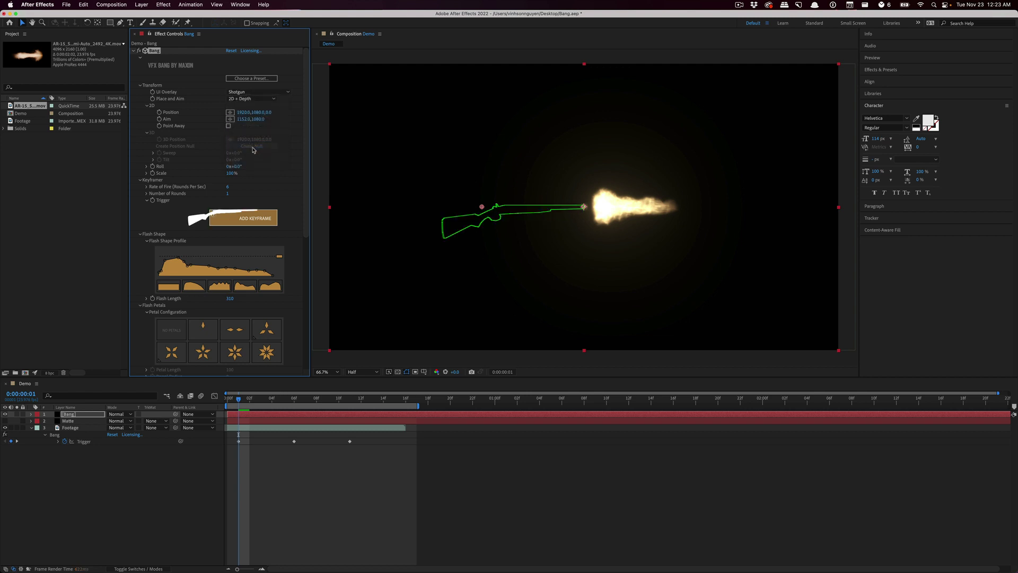
left_click(258, 92)
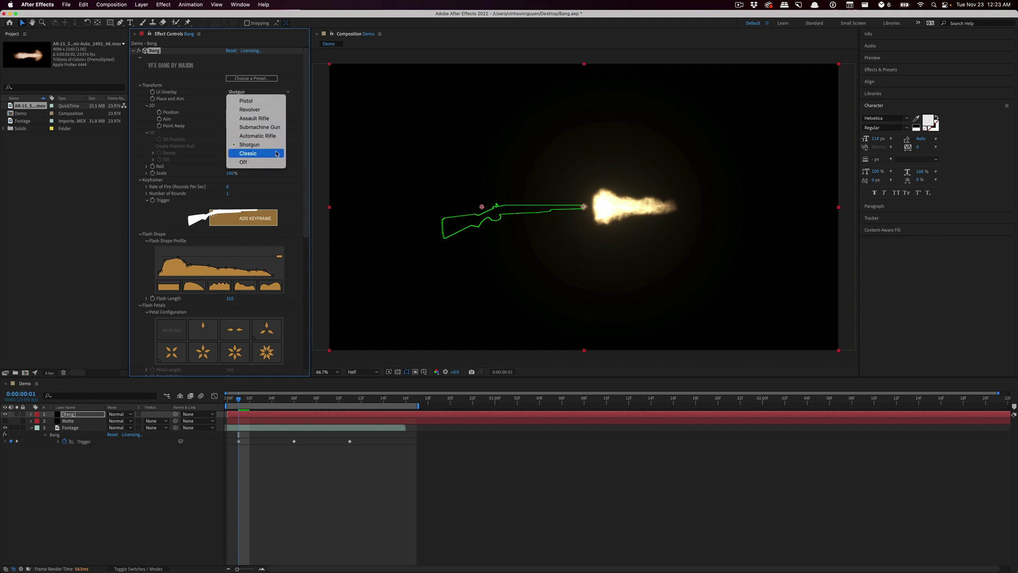
left_click(259, 136)
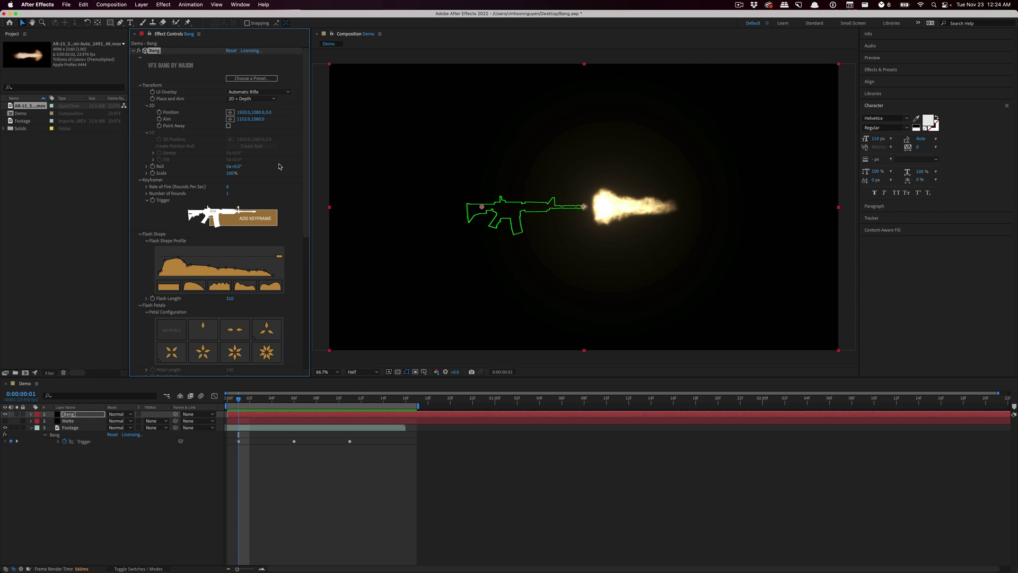
Keep Place and Aim at 2D + Depth, then move the rifle lower and aim it
left_click(267, 100)
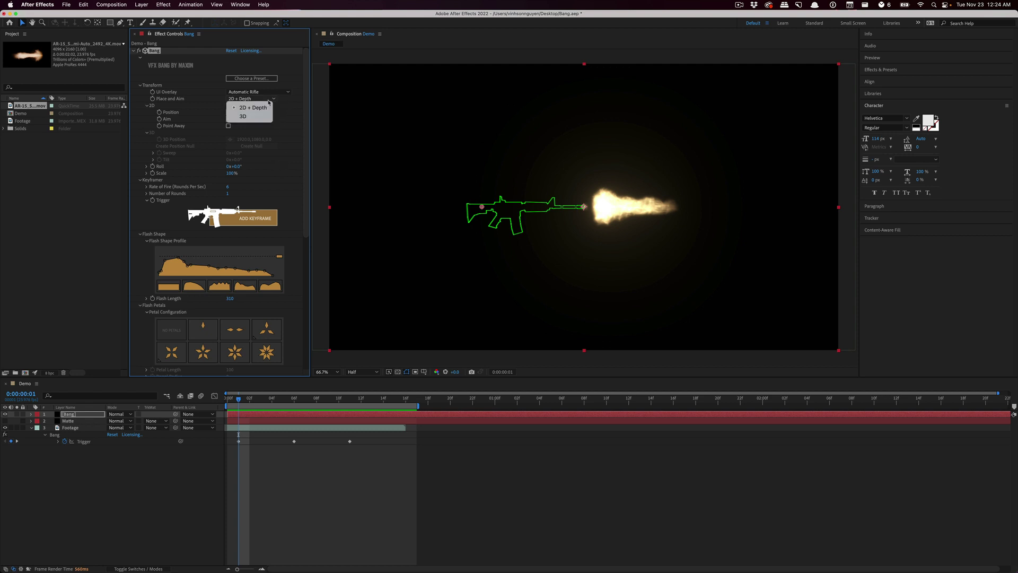
left_click(266, 109)
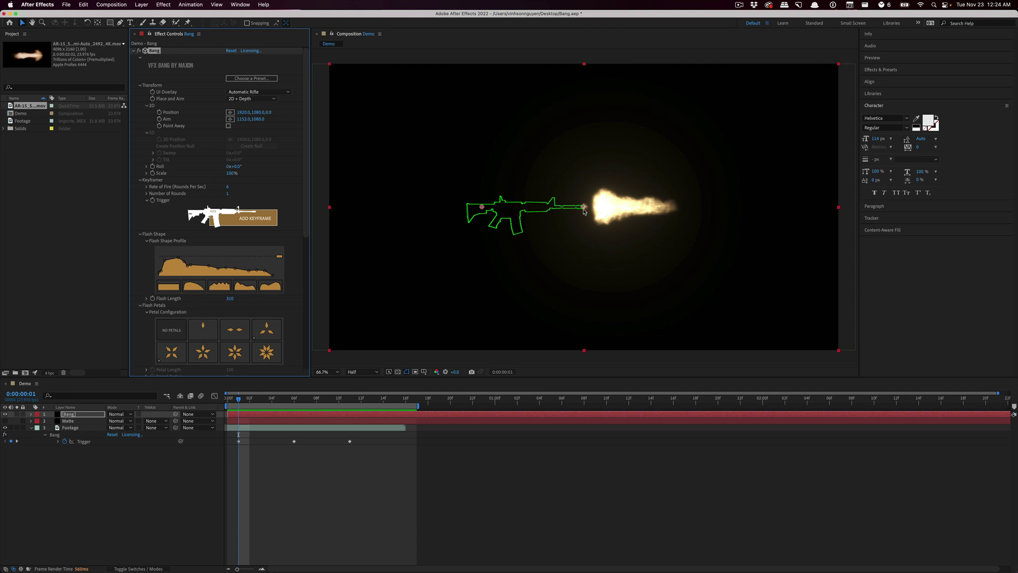
left_click_drag(584, 208, 589, 226)
left_click_drag(481, 206, 500, 190)
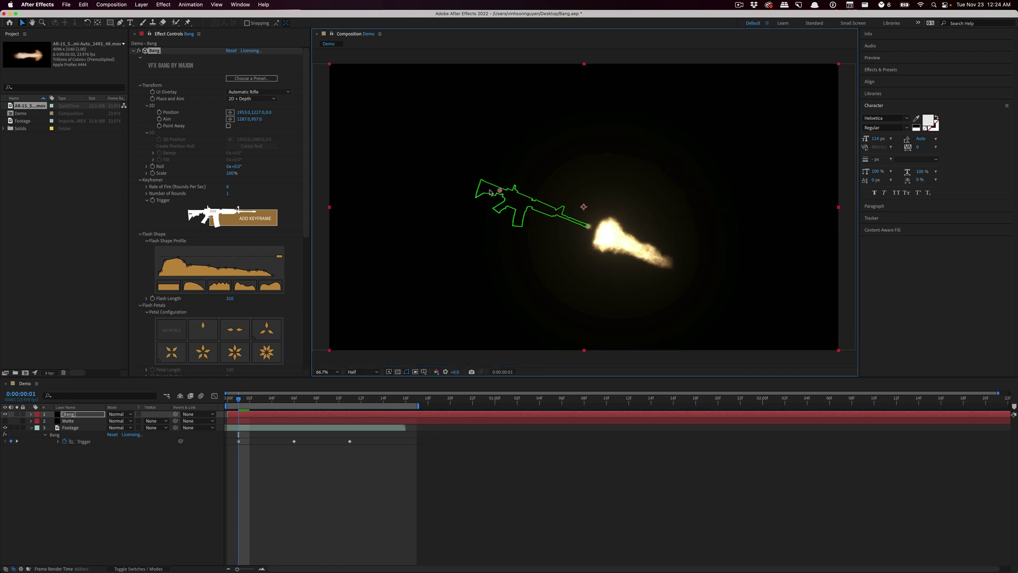
left_click_drag(242, 119, 247, 182)
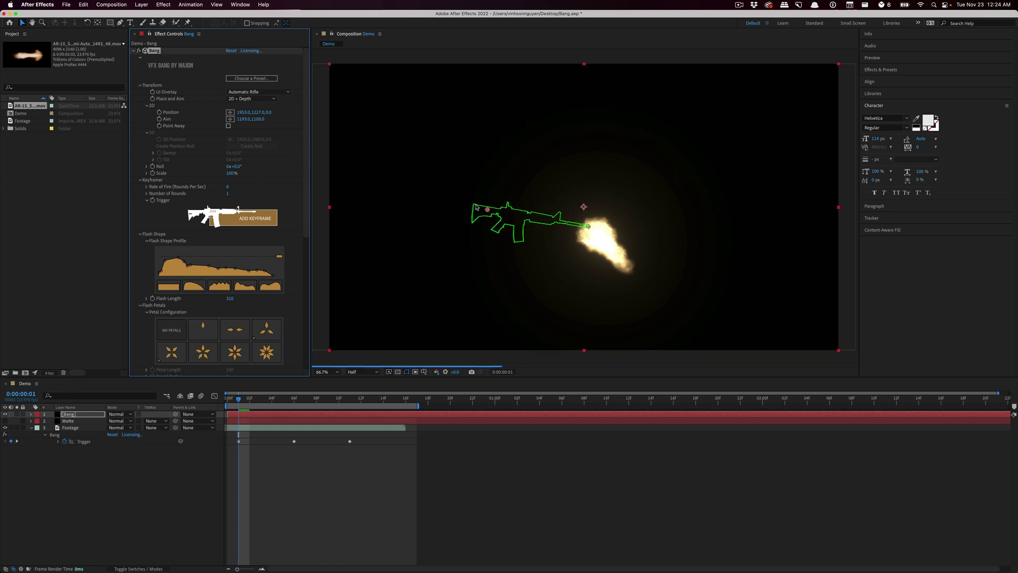
Reposition the rifle and adjust Position and Aim so the flash fires level to the right
left_click_drag(592, 230, 570, 198)
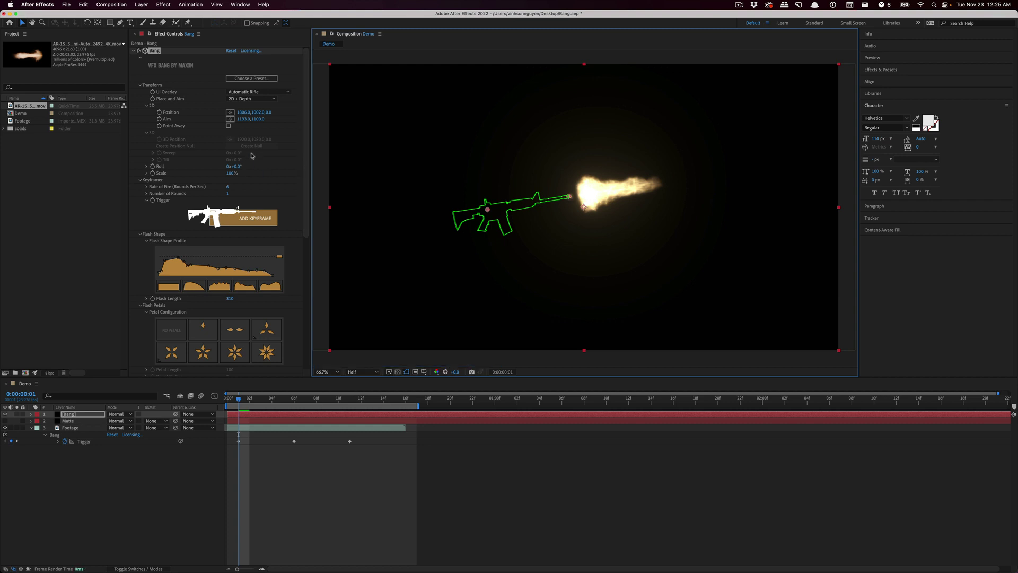
left_click_drag(244, 118, 389, 113)
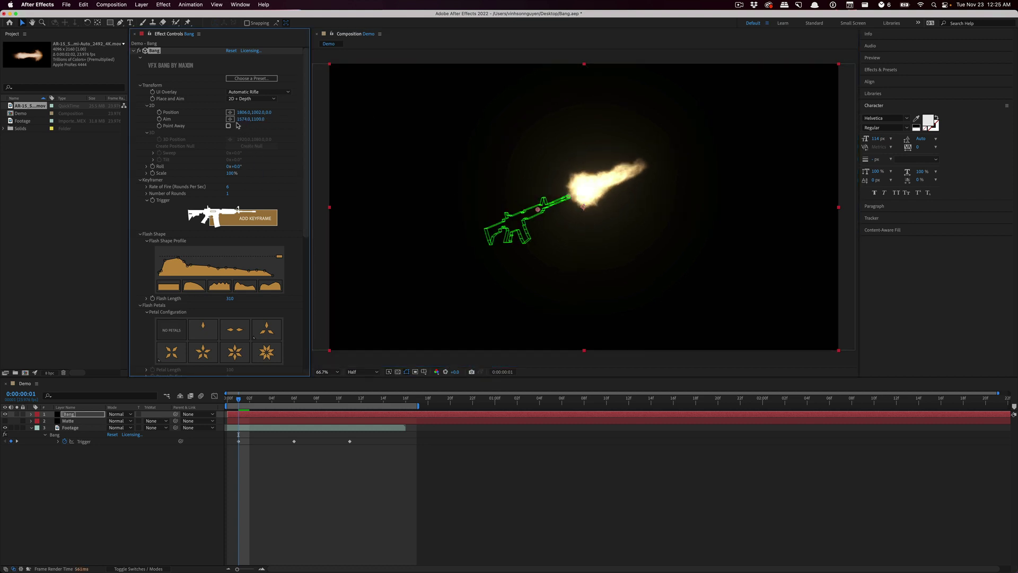
left_click_drag(258, 118, 326, 116)
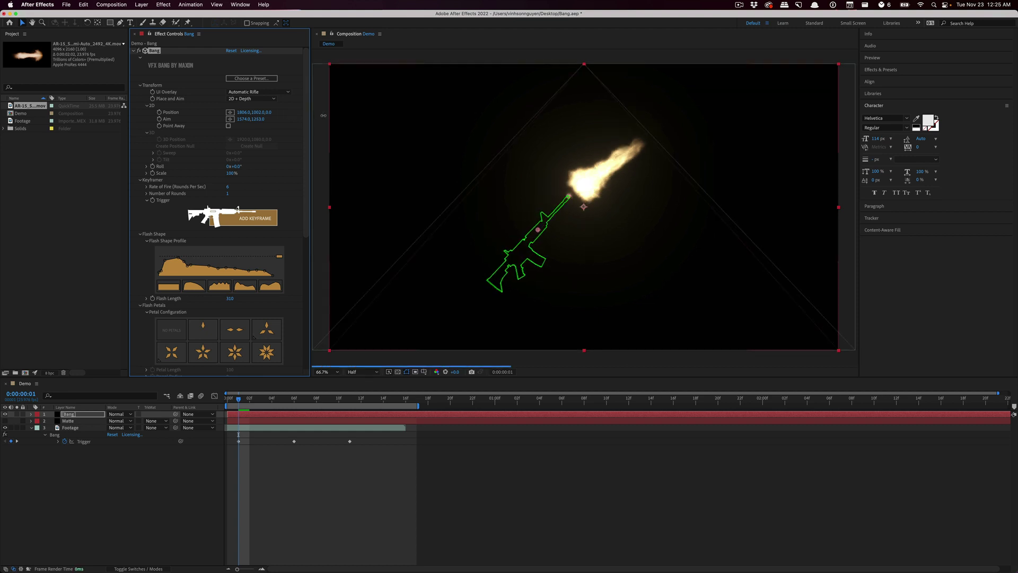
left_click(247, 112)
left_click_drag(257, 112, 388, 106)
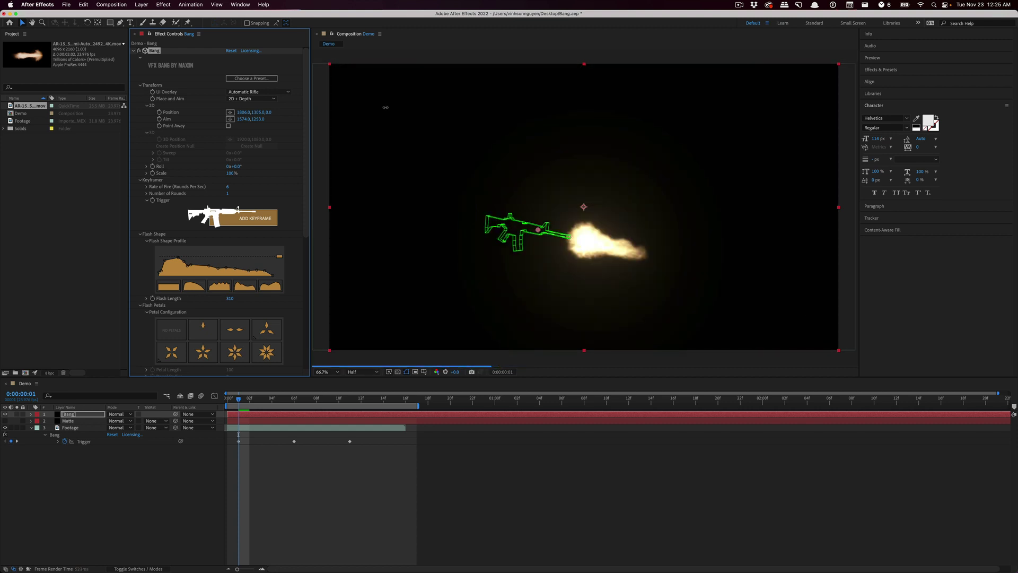
Switch Place and Aim to 3D, then scrub Sweep and Tilt so the rifle fires leftward
left_click(251, 98)
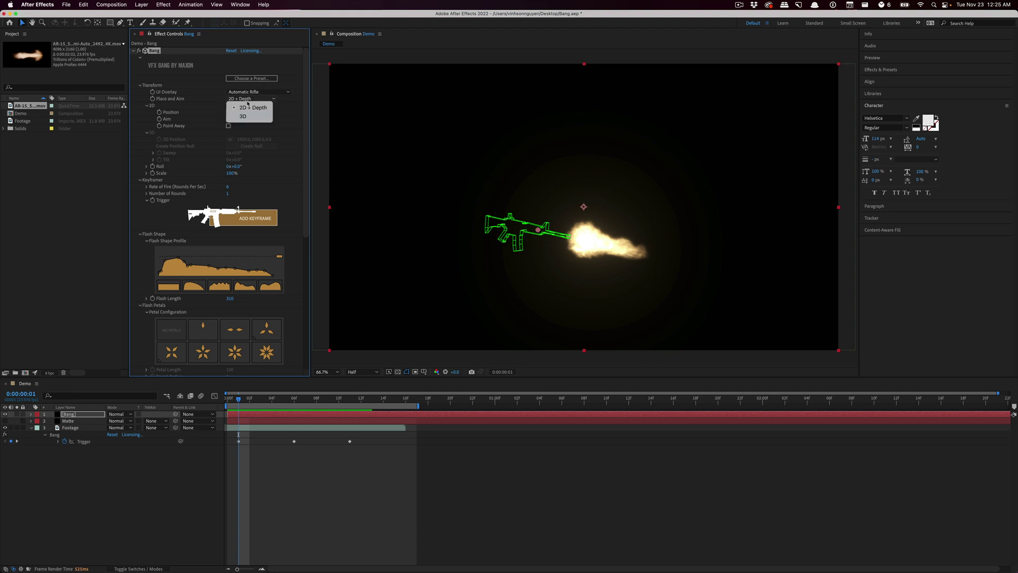
left_click(249, 120)
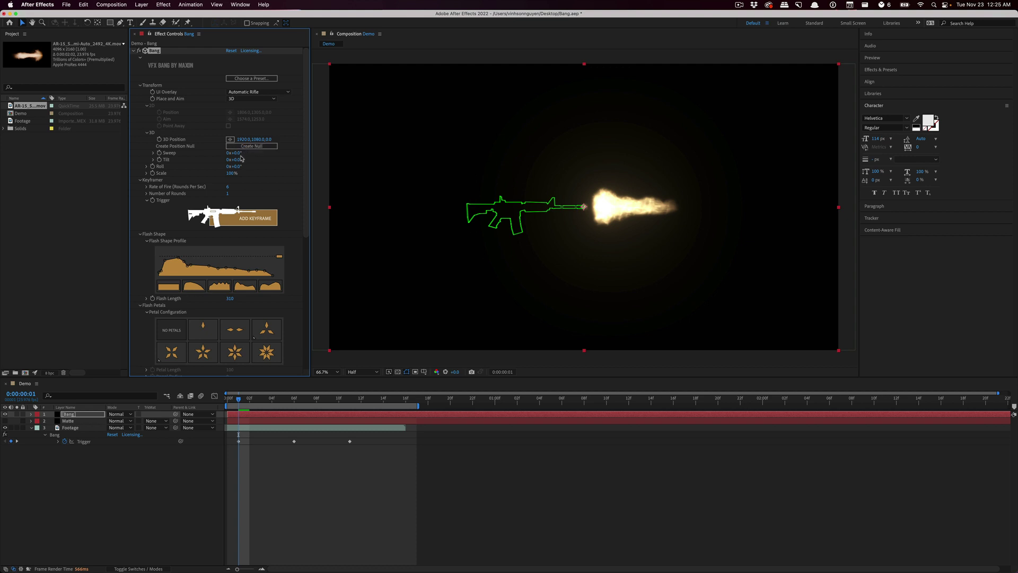
left_click_drag(238, 153, 332, 147)
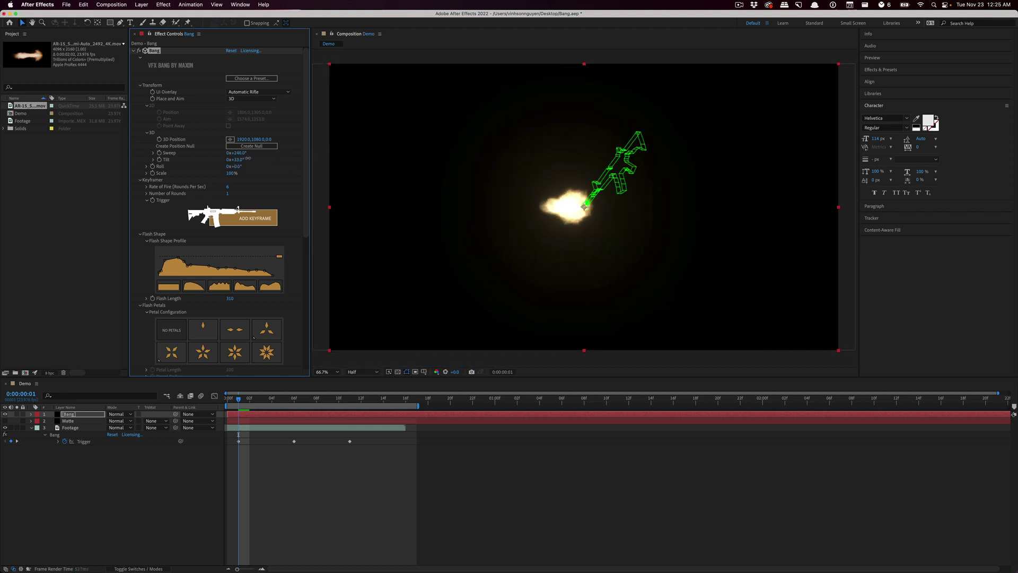
left_click_drag(236, 159, 248, 166)
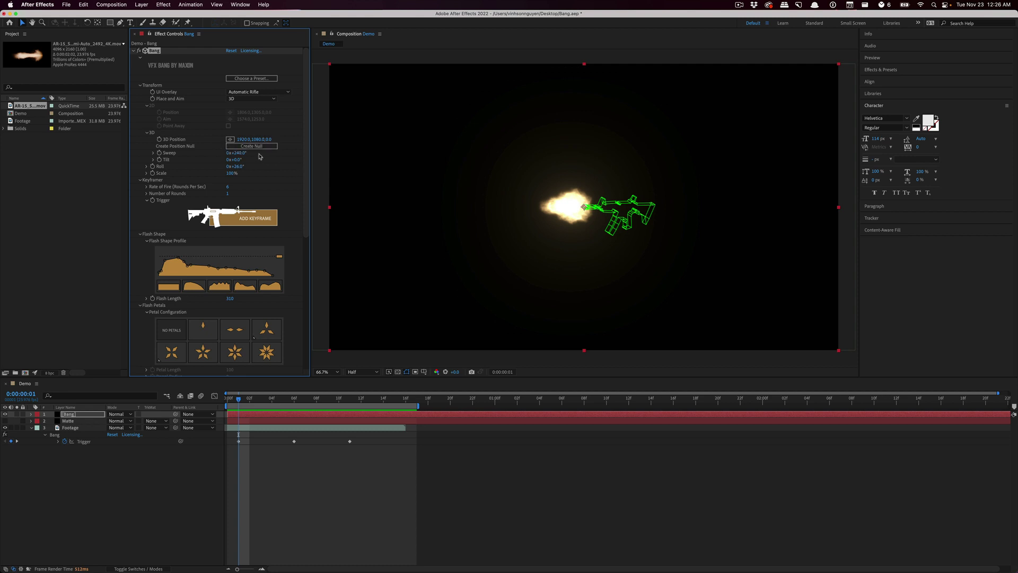
Set Bang's Number of Rounds to 28
scroll(276, 169, "down", 5)
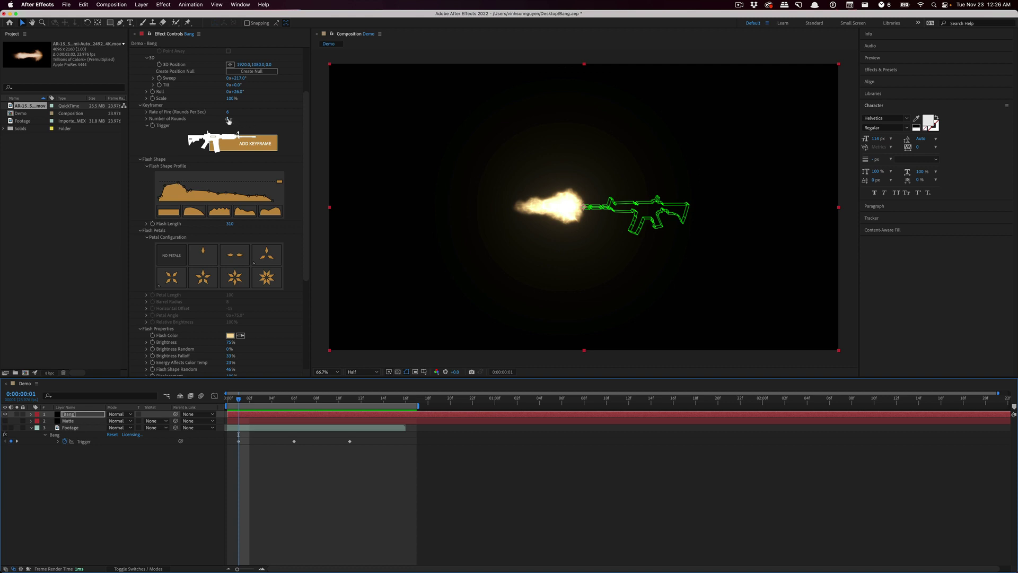
left_click(227, 118)
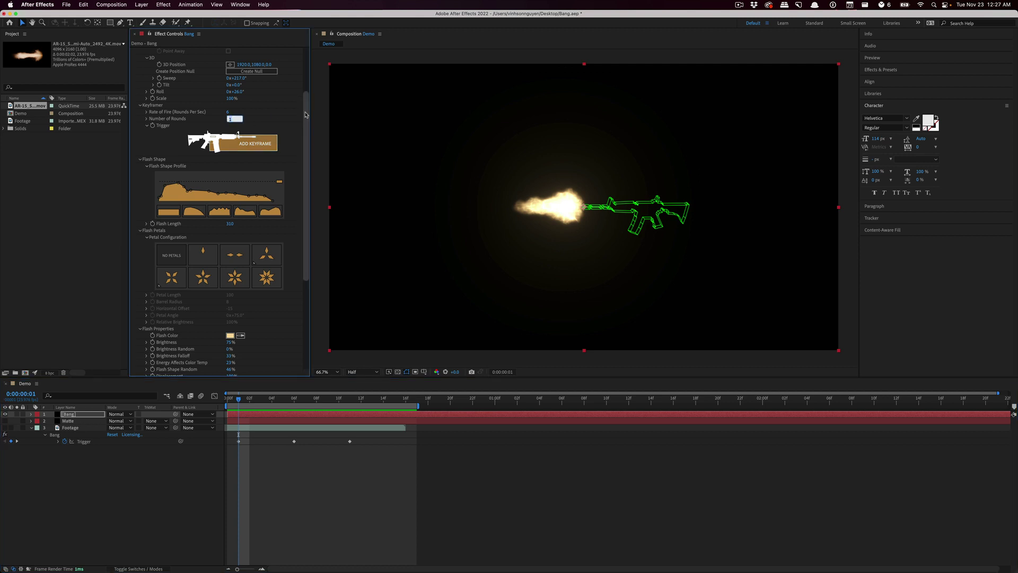
scroll(286, 130, "up", 2)
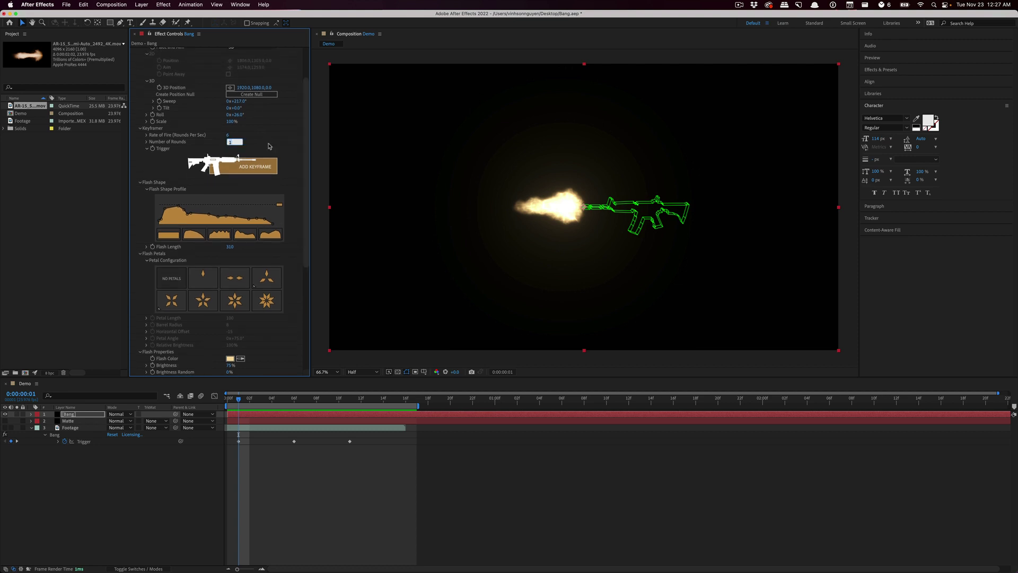
type("28")
key("Return")
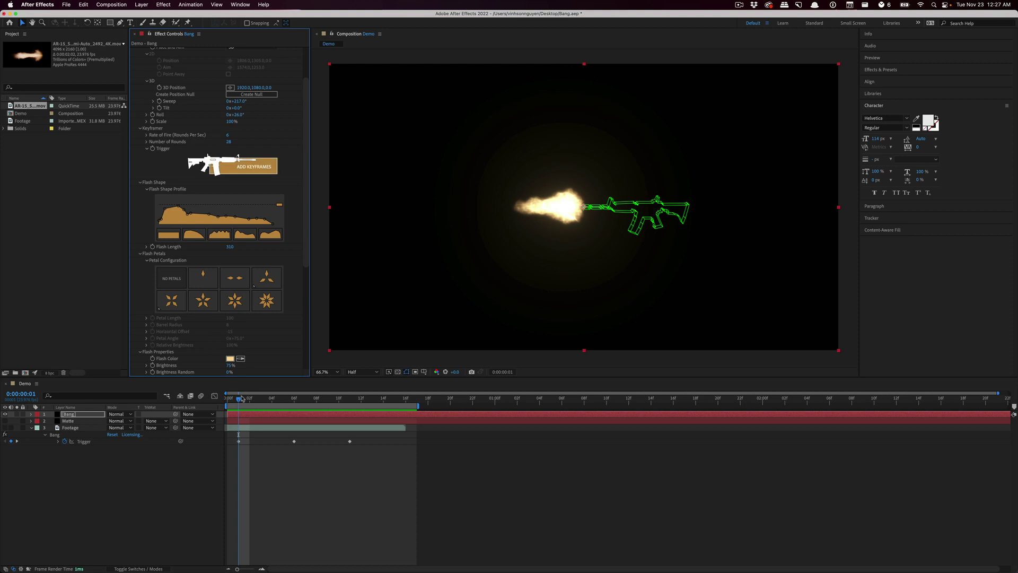
Set Rate of Fire to 5 and return the playhead to frame 0
left_click(228, 136)
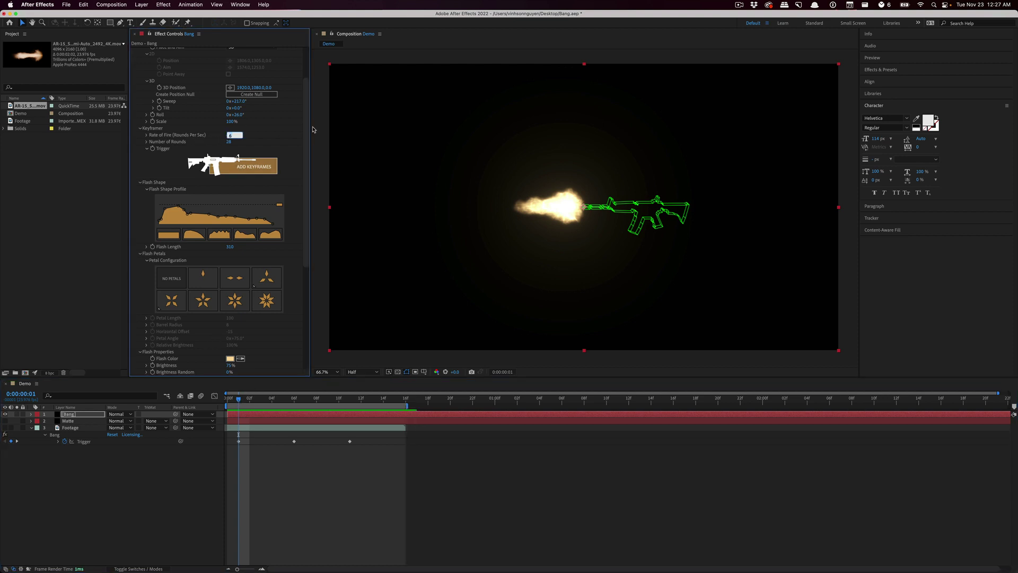
type("5")
key("Return")
mouse_move(237, 402)
left_mouse_down()
mouse_move(228, 402)
mouse_move(238, 401)
left_mouse_up()
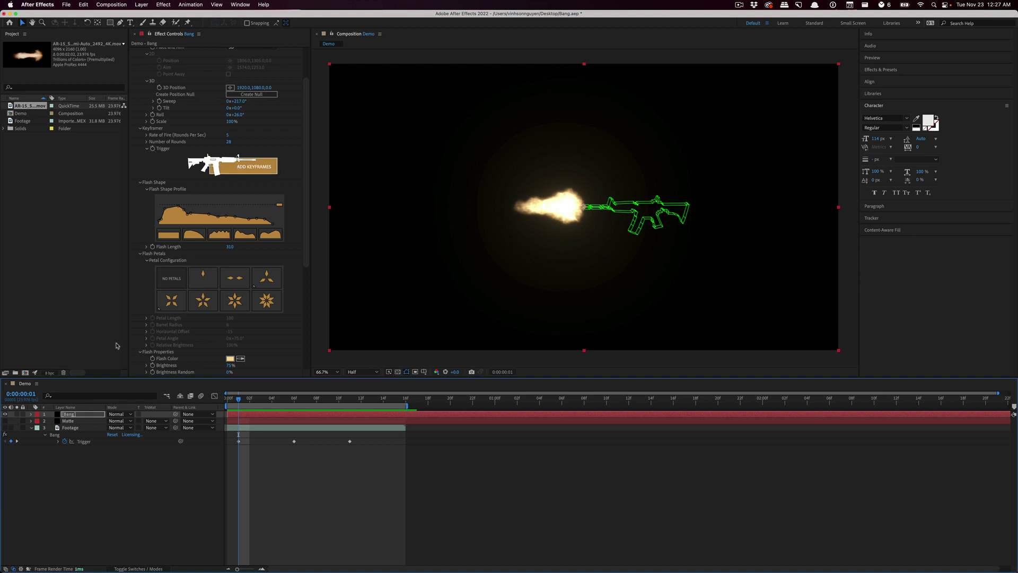
Add Trigger keyframes, then scrub the timeline to check when each flash fires
left_click(230, 170)
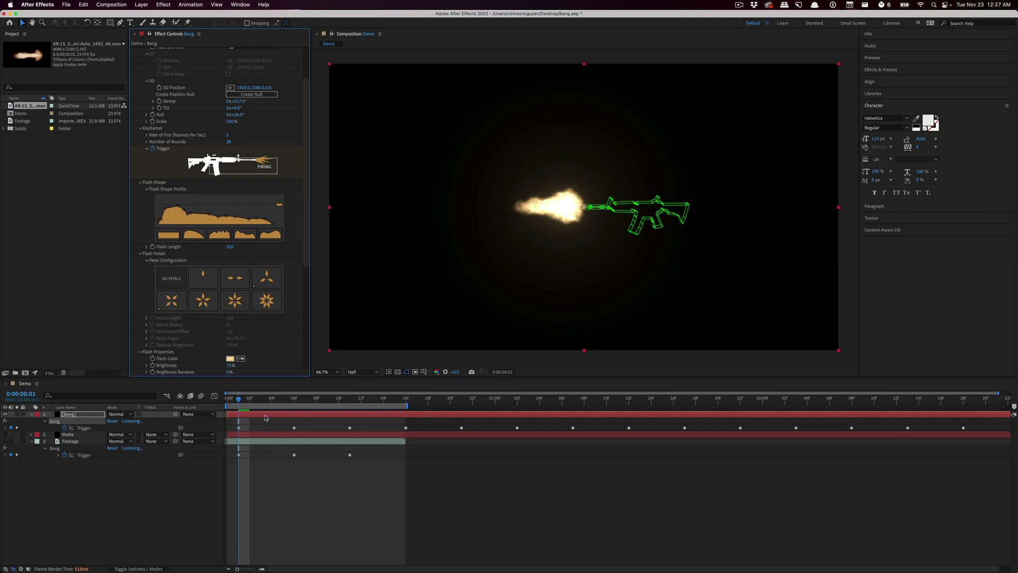
left_click_drag(240, 399, 405, 400)
left_click(30, 442)
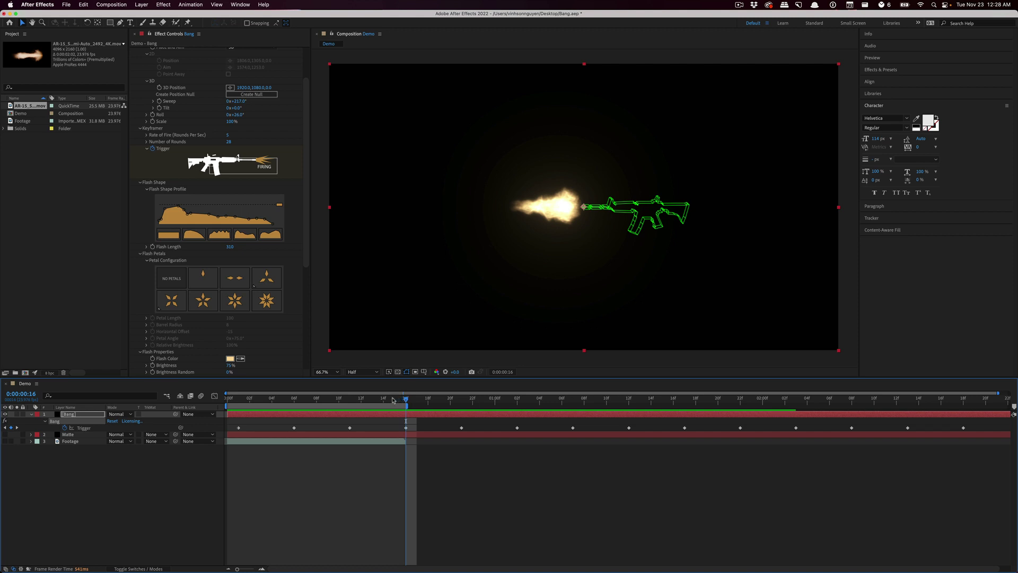
left_click_drag(406, 398, 290, 399)
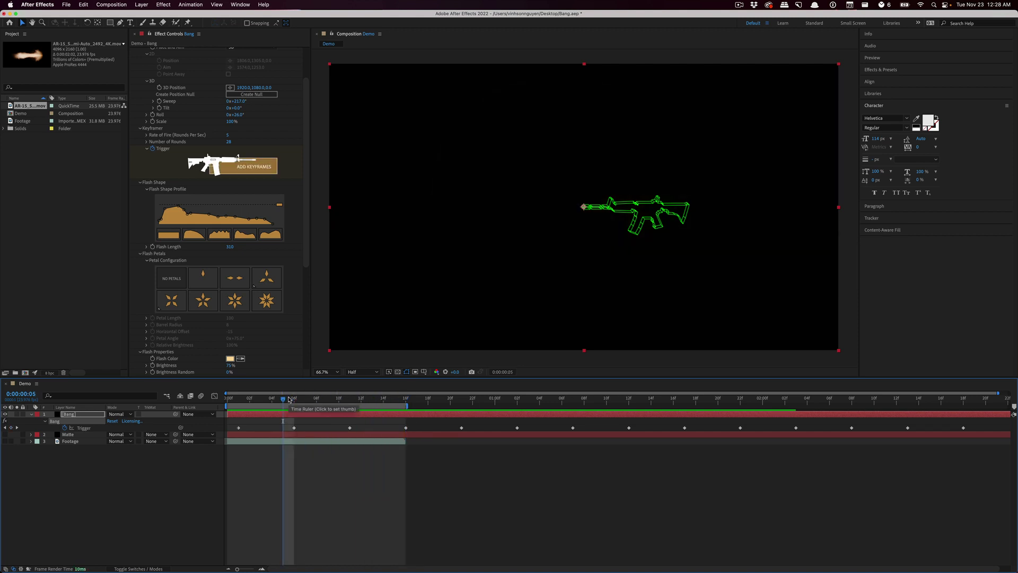
left_click_drag(290, 400, 200, 410)
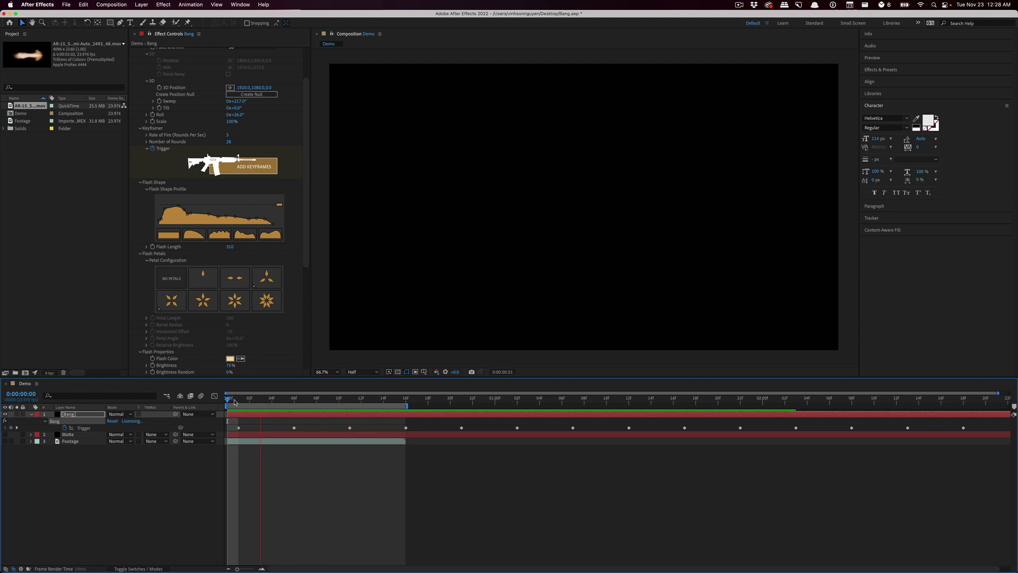
Scrub Bang's Sweep from 217° to about 337° so the flash fires rightward
left_click(239, 402)
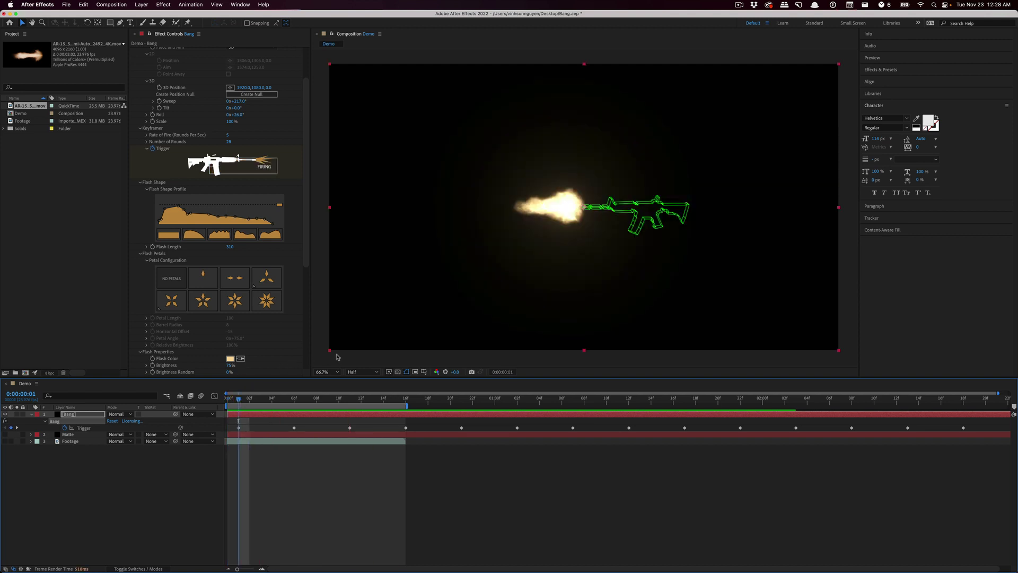
scroll(307, 225, "down", 3)
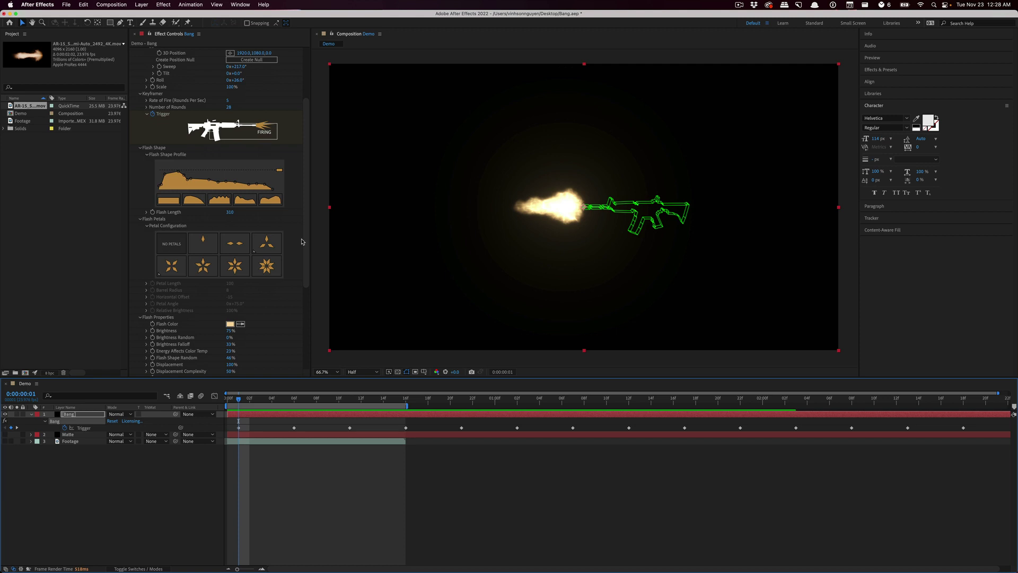
scroll(301, 242, "down", 5)
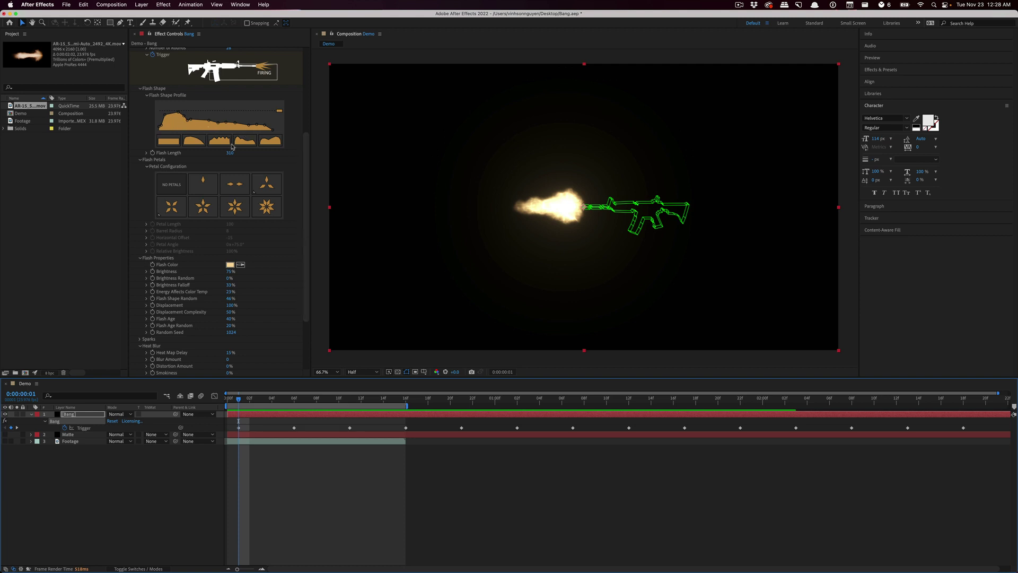
scroll(306, 140, "up", 4)
scroll(307, 140, "up", 8)
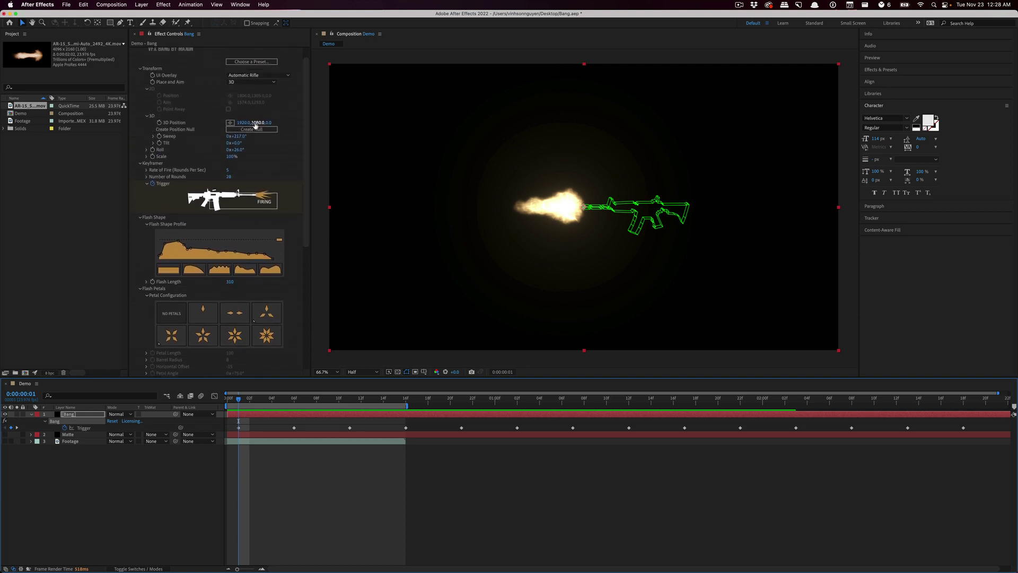
left_click_drag(241, 139, 287, 132)
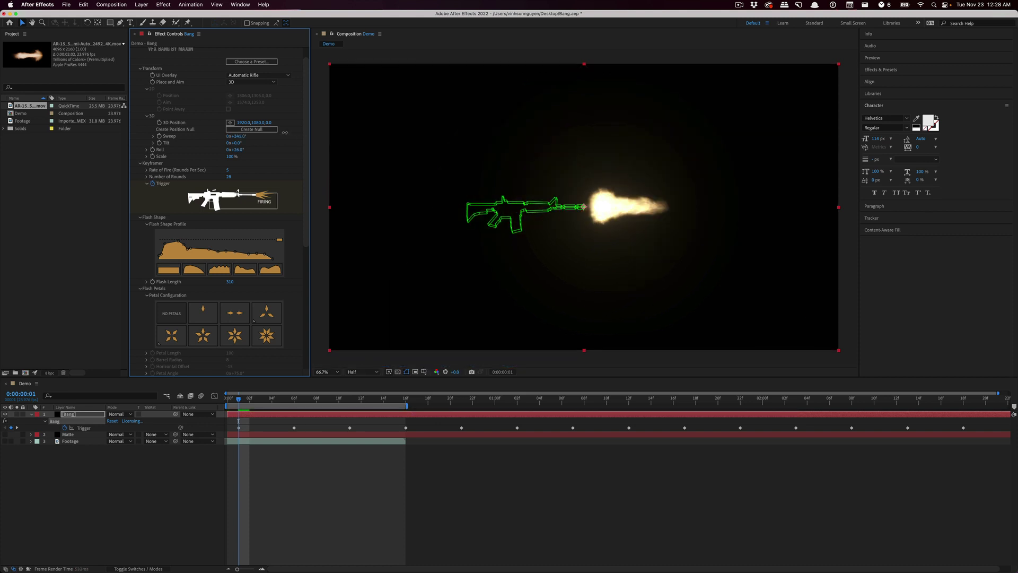
scroll(307, 210, "down", 5)
scroll(308, 211, "up", 6)
scroll(309, 213, "down", 2)
scroll(162, 210, "down", 3)
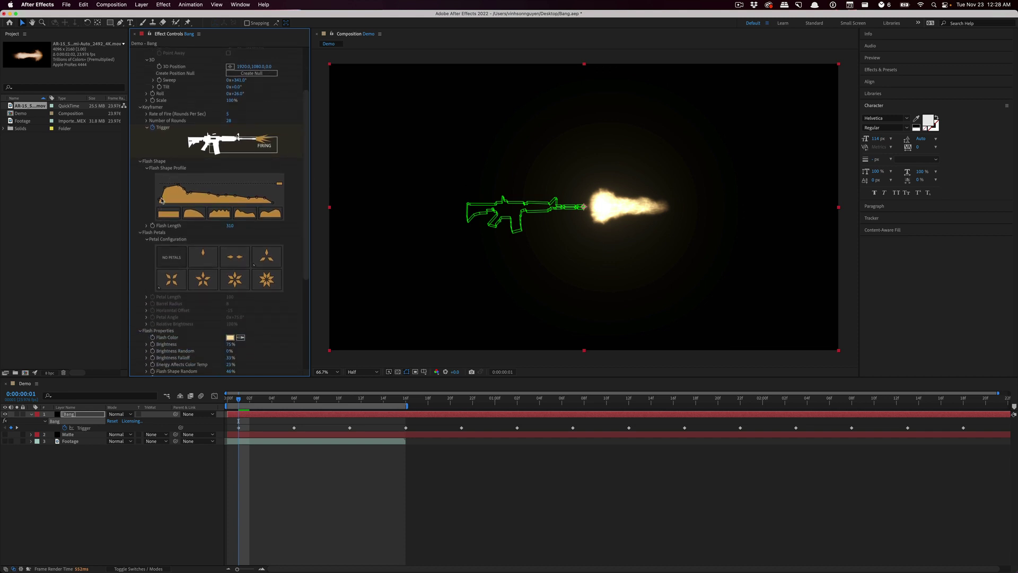
Raise the Flash Shape Profile peaks and increase Flash Length to 432
left_click_drag(164, 189, 171, 195)
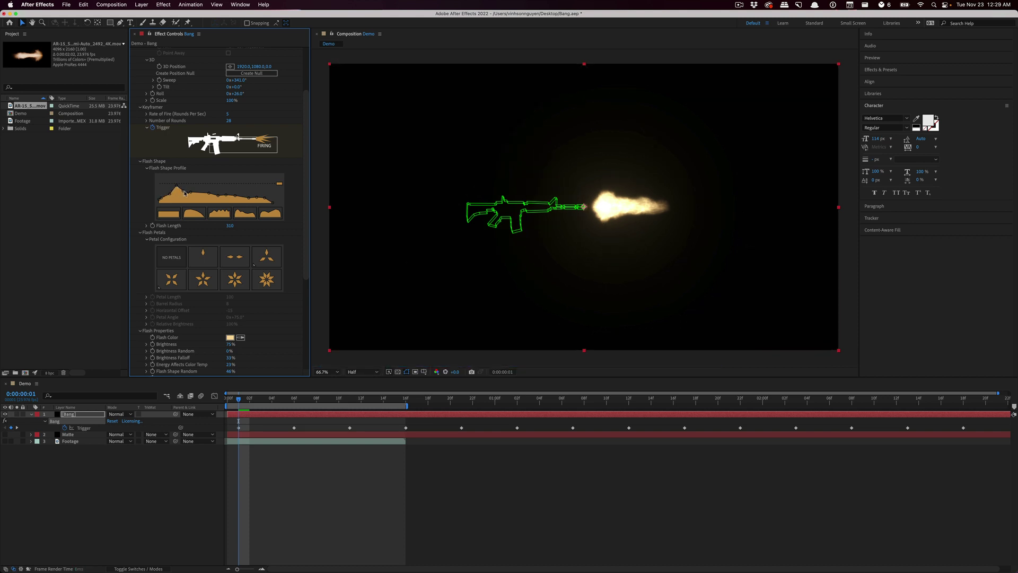
left_click_drag(191, 194, 249, 200)
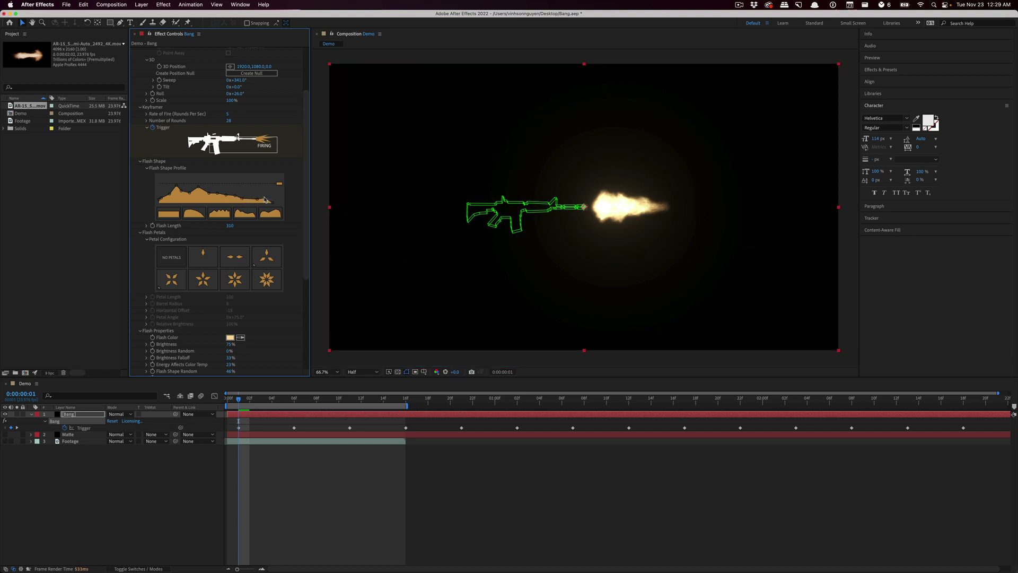
left_click_drag(268, 199, 255, 198)
left_click_drag(280, 182, 281, 178)
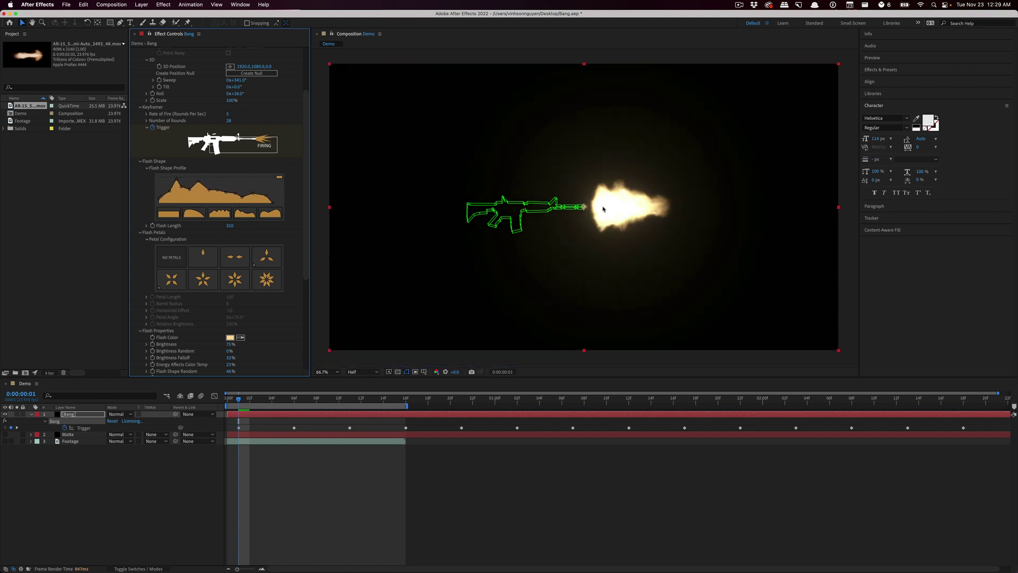
left_click_drag(280, 177, 281, 181)
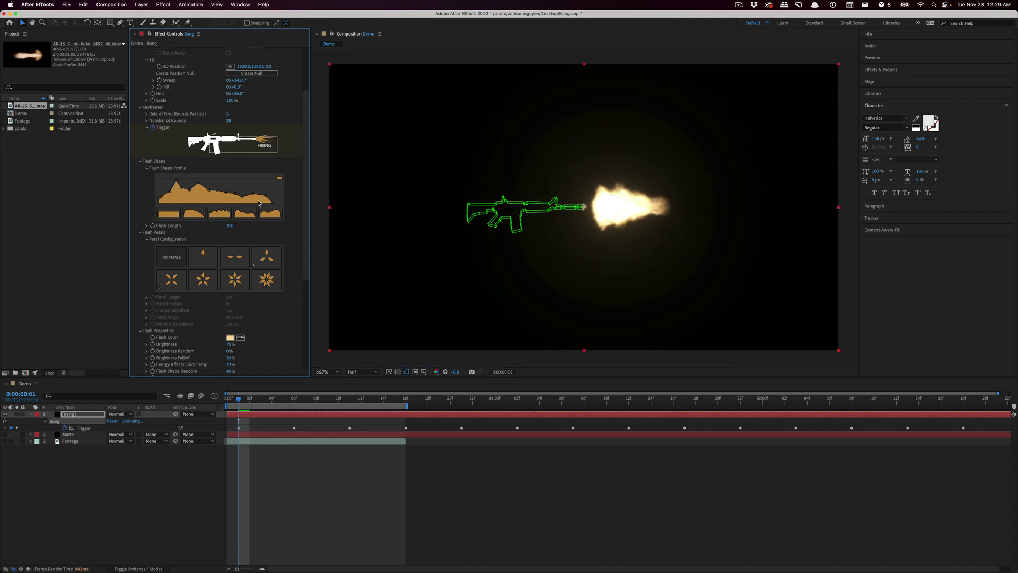
left_click_drag(230, 226, 279, 227)
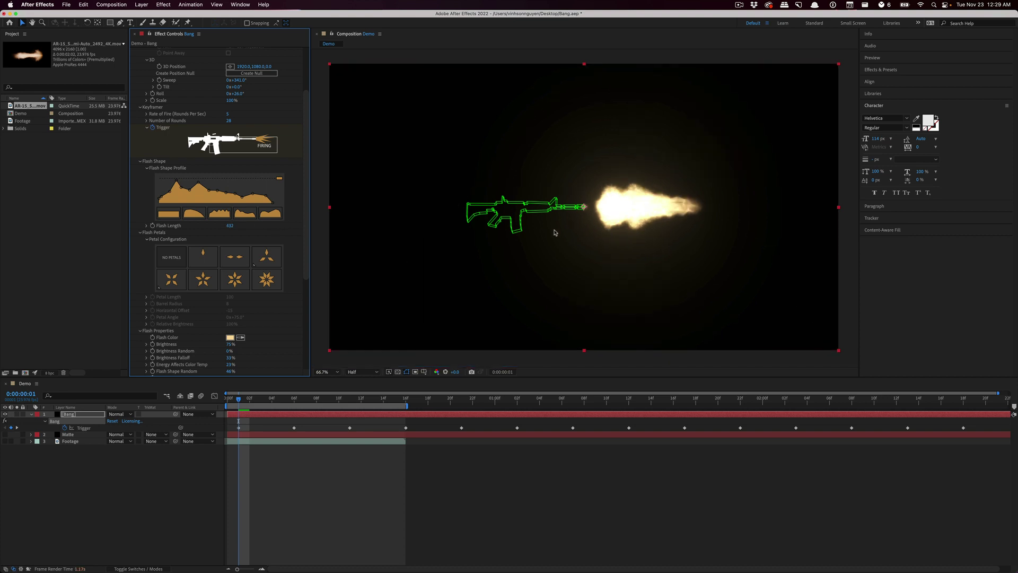
scroll(302, 231, "down", 5)
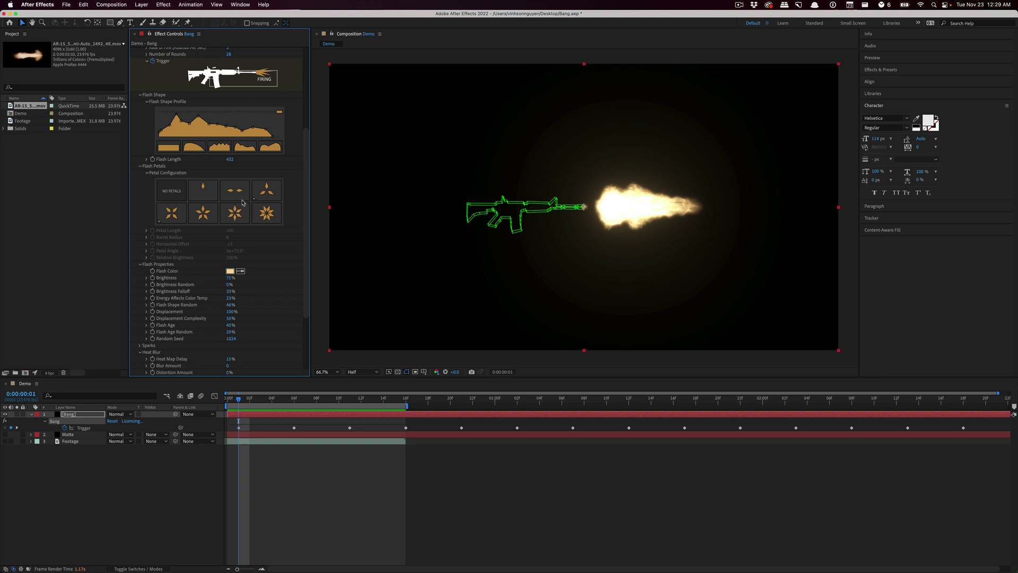
Pick the three-petal configuration, inspect frame 6, and RAM-preview with Bang deselected
scroll(220, 202, "up", 1)
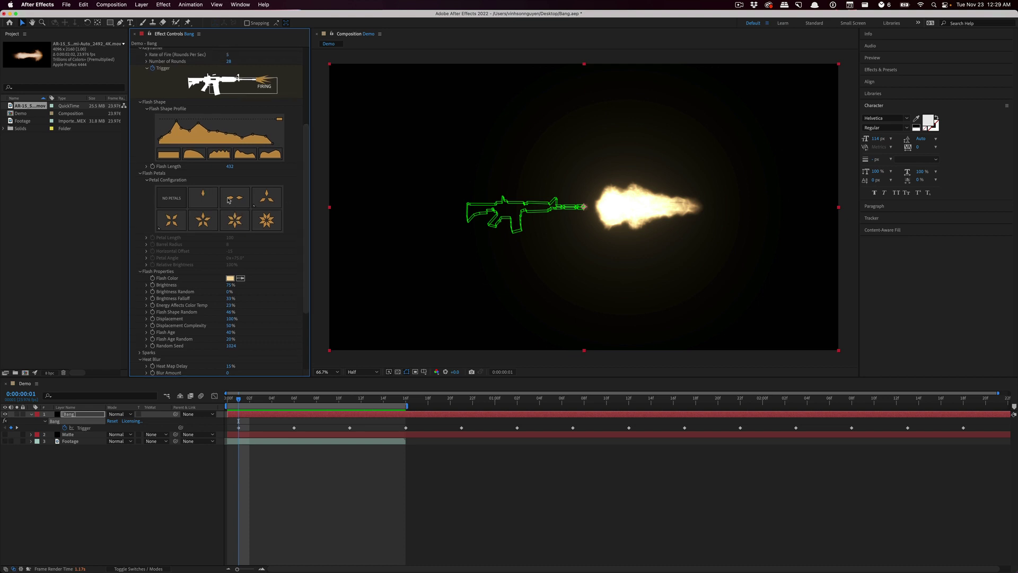
left_click(262, 207)
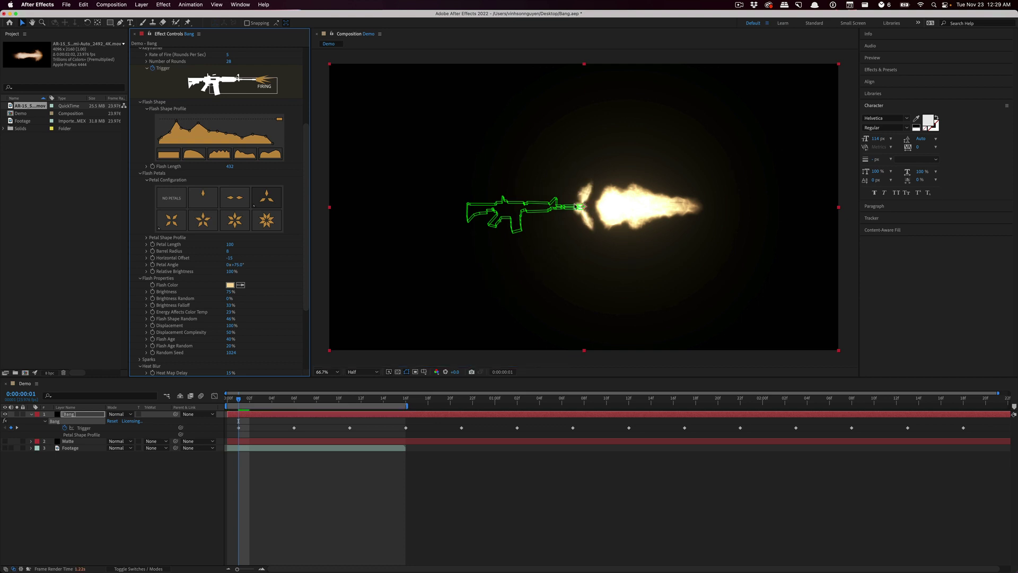
left_click_drag(245, 402, 293, 399)
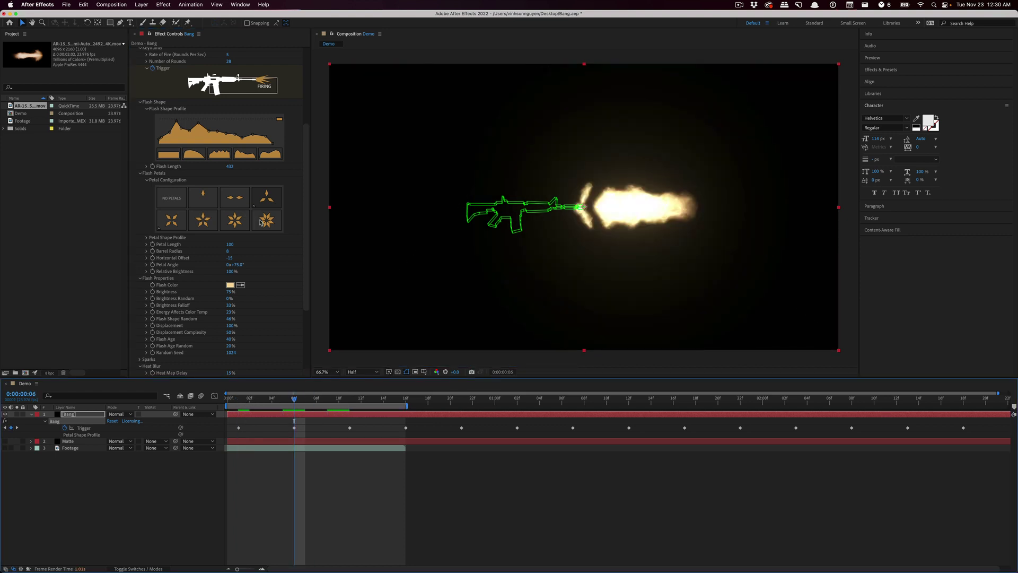
left_click(233, 222)
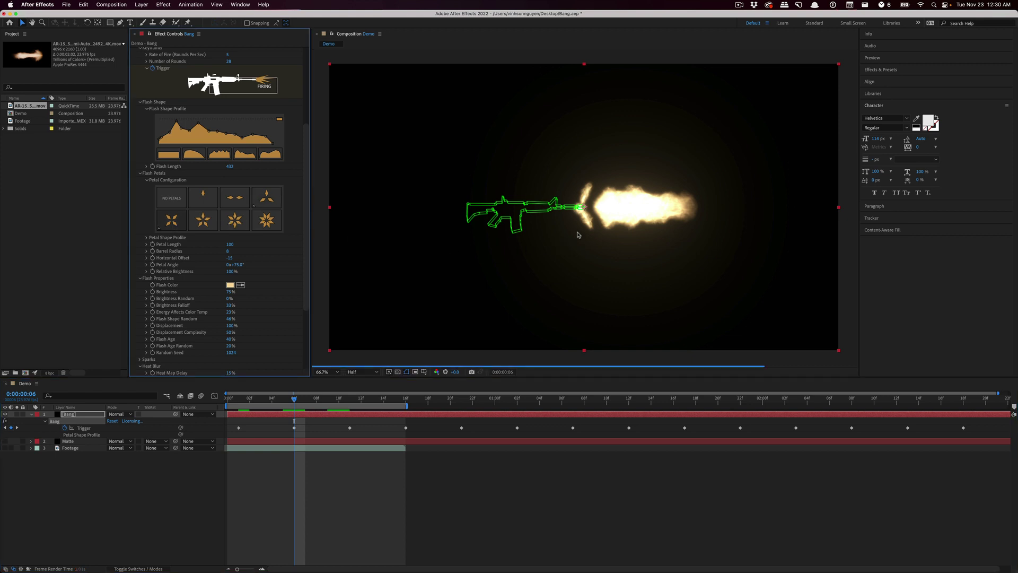
left_click(184, 469)
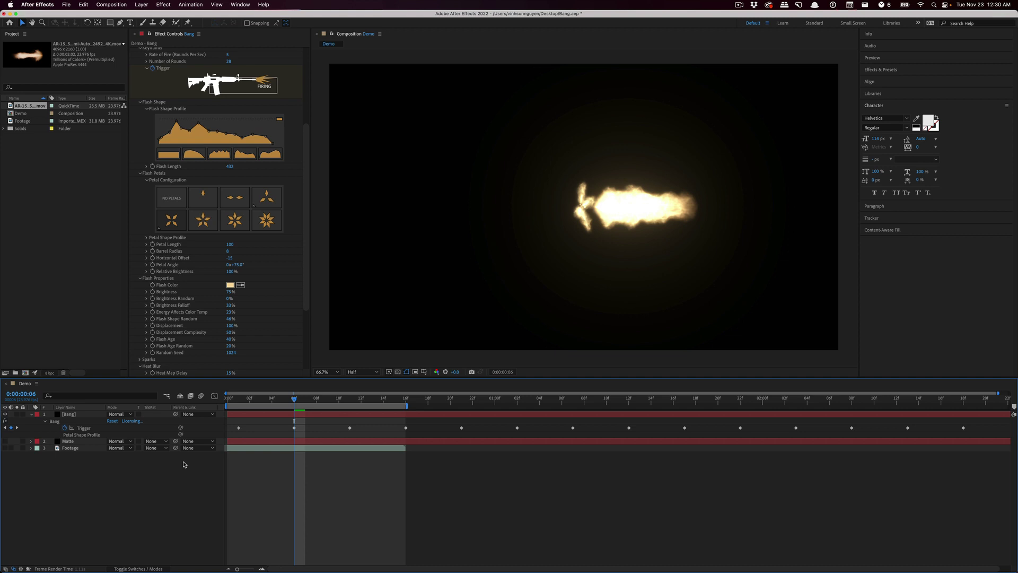
key("space")
key("space")
Scrub Petal Length from 100 to 139 and lower petal Relative Brightness to 44%
left_click(147, 239)
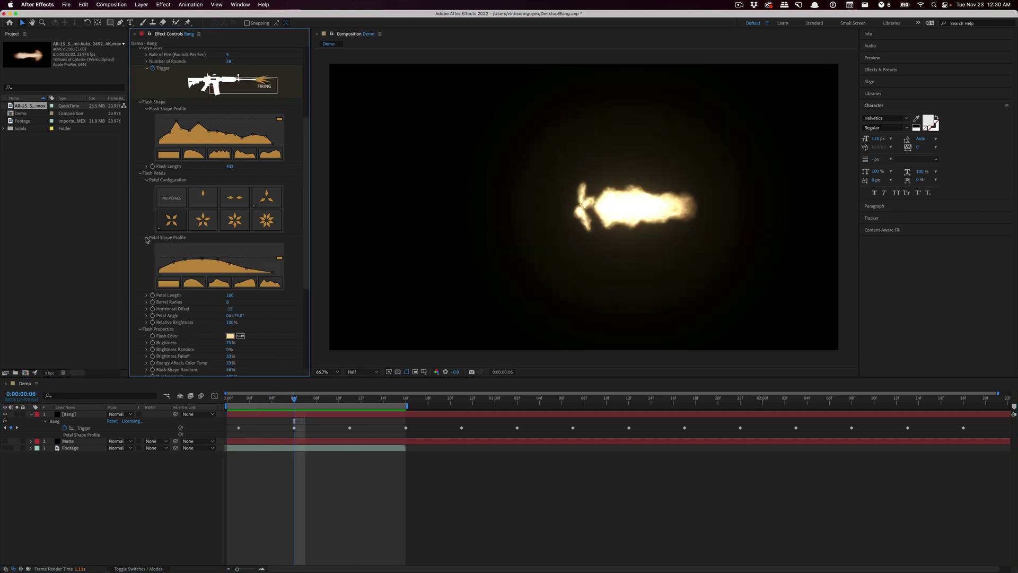
left_click(147, 238)
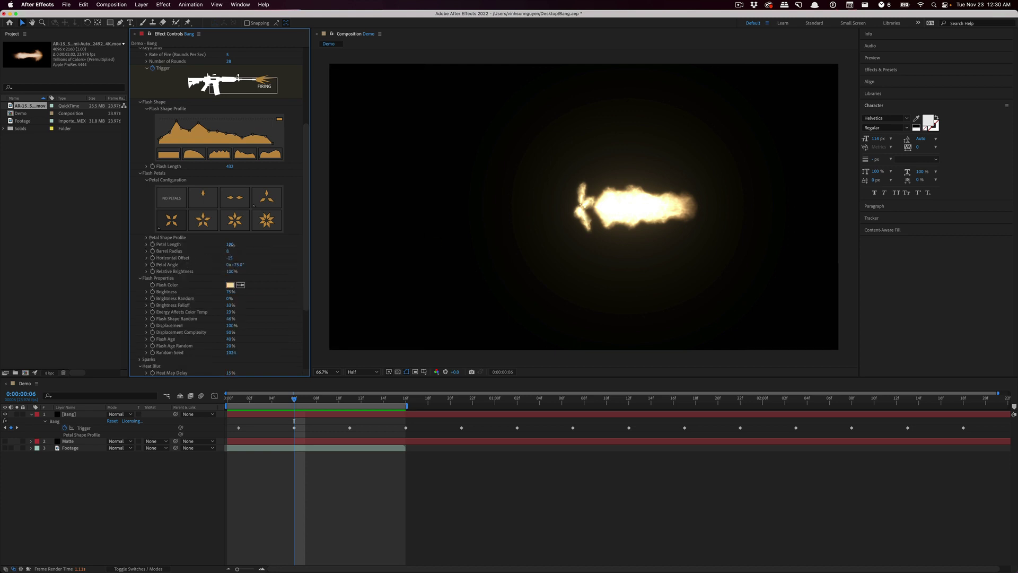
left_click_drag(230, 244, 244, 243)
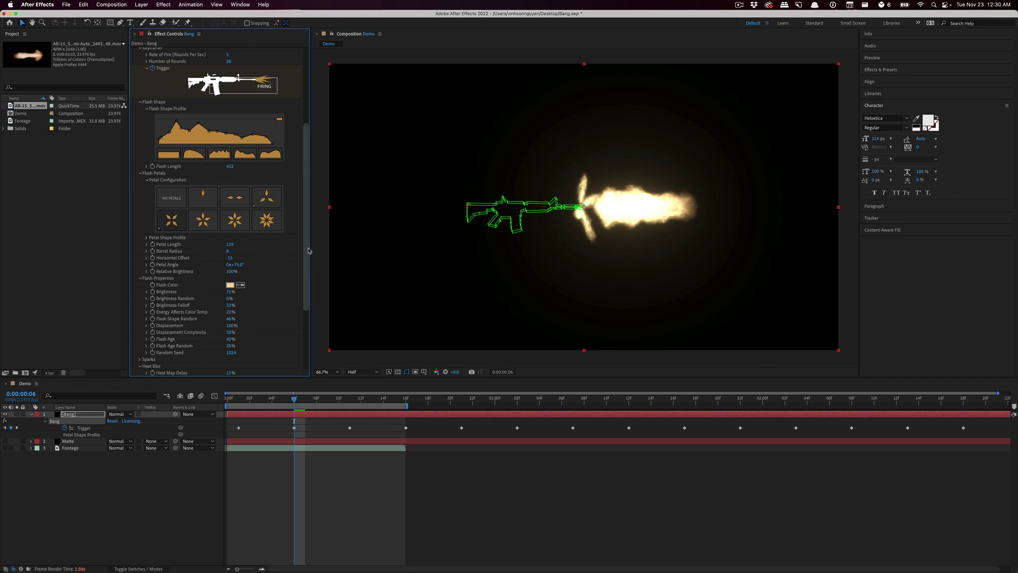
scroll(206, 245, "down", 1)
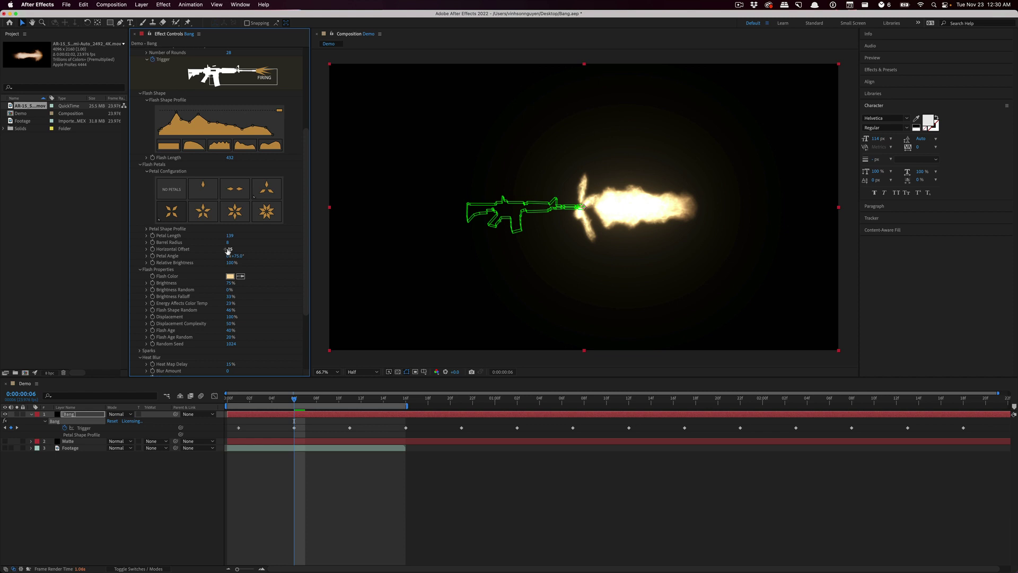
left_click_drag(230, 262, 212, 265)
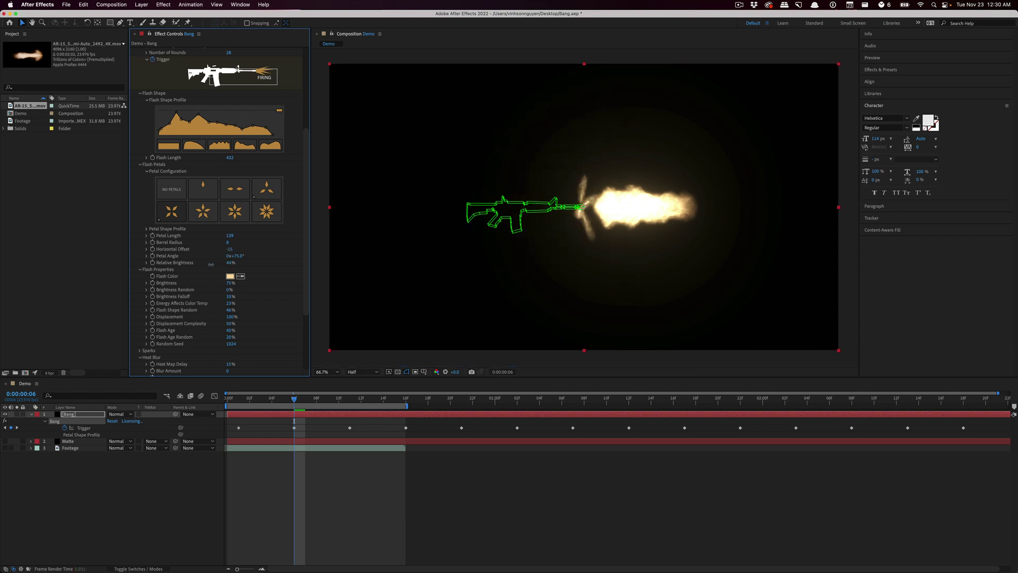
scroll(163, 181, "down", 5)
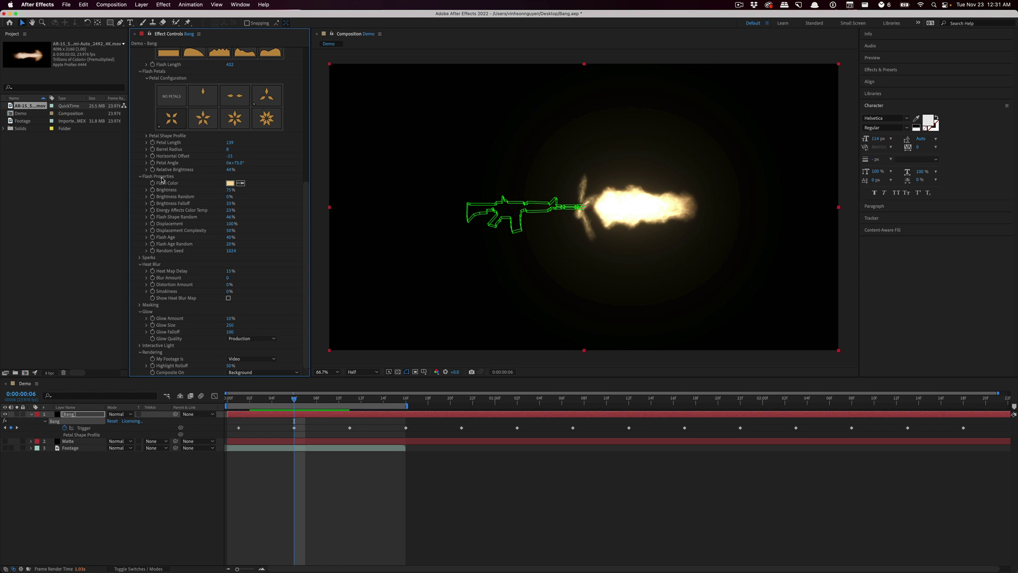
Try a light blue Flash Color, then undo back to the orange flash
left_click(230, 184)
left_click(326, 237)
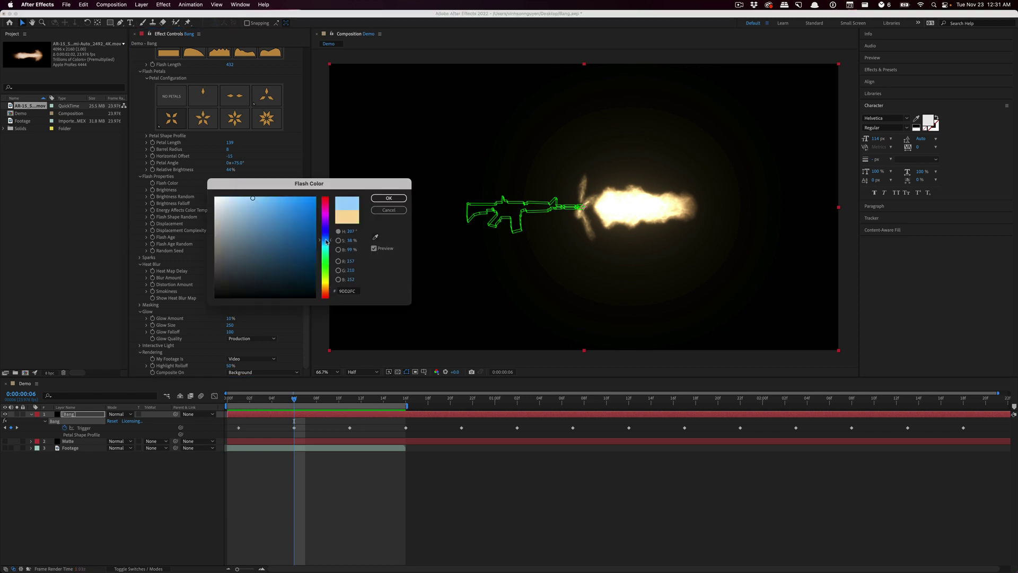
left_click(390, 200)
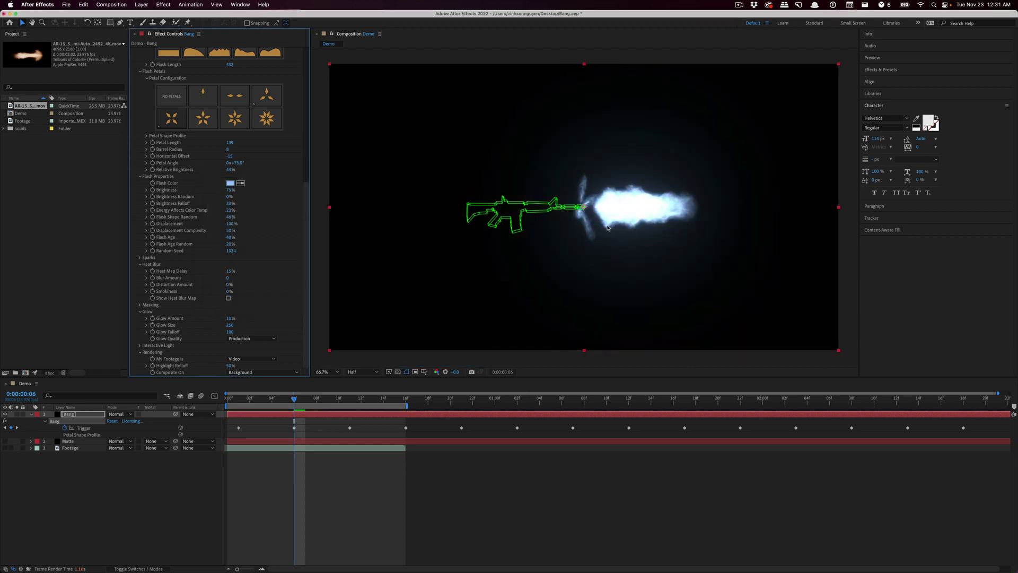
key("super+z")
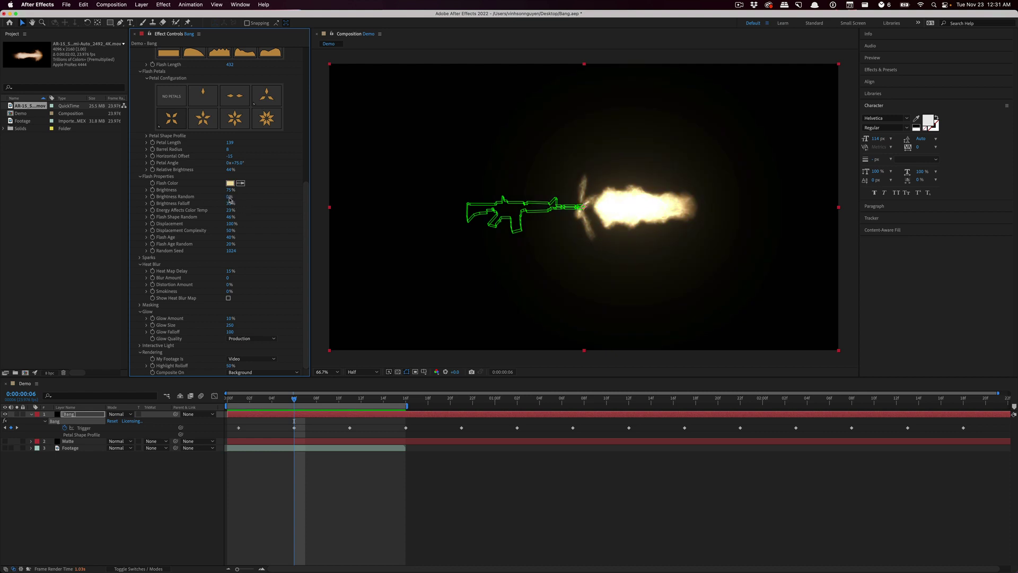
Set Brightness Random to 10%
left_click(228, 197)
type("10")
key("Return")
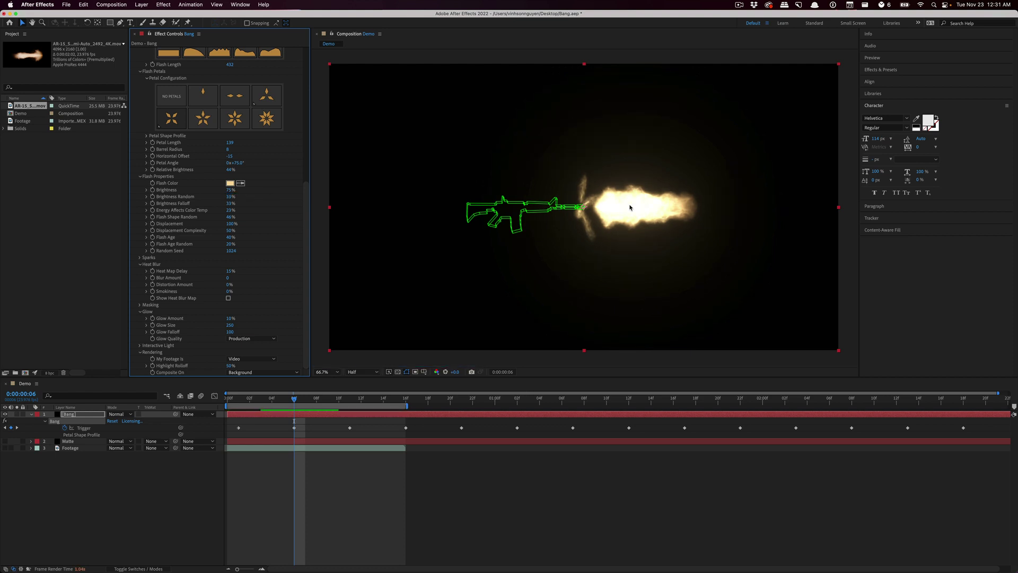
Try Displacement at 200%, then undo it back to 100%
left_click(231, 224)
type("200")
key("Return")
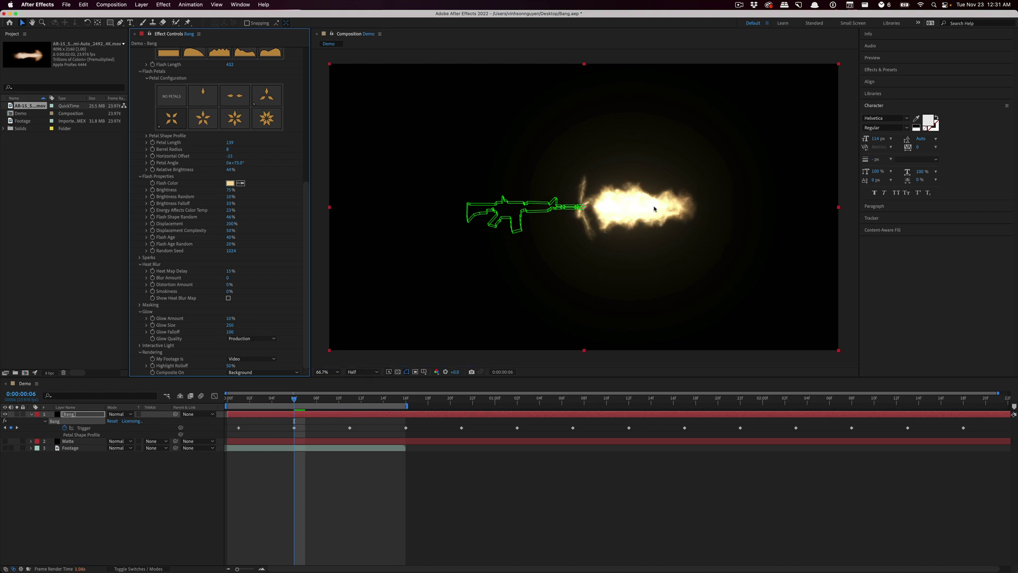
key("super+z")
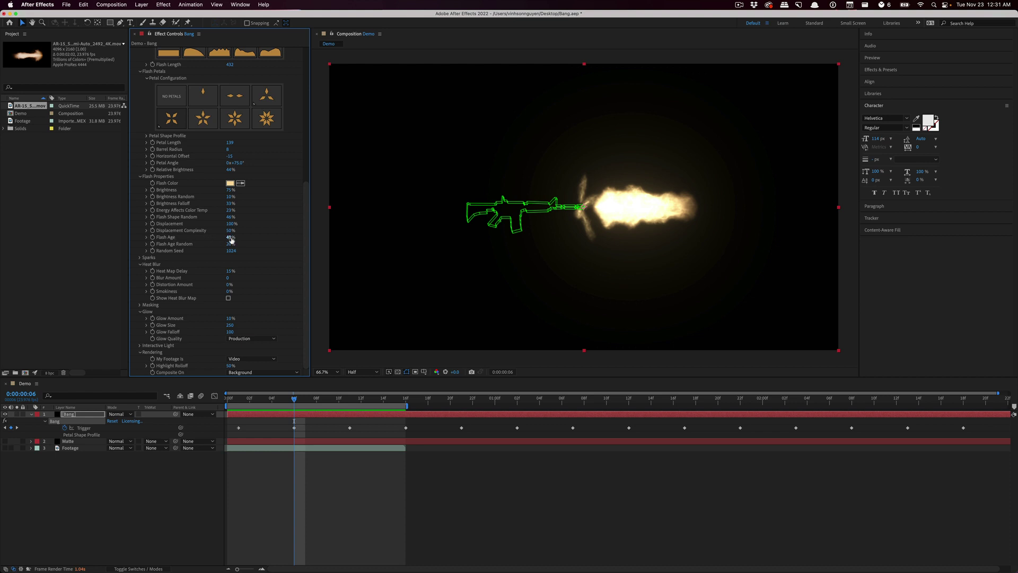
Set Flash Age to 0%
left_click(231, 238)
type("0")
key("Return")
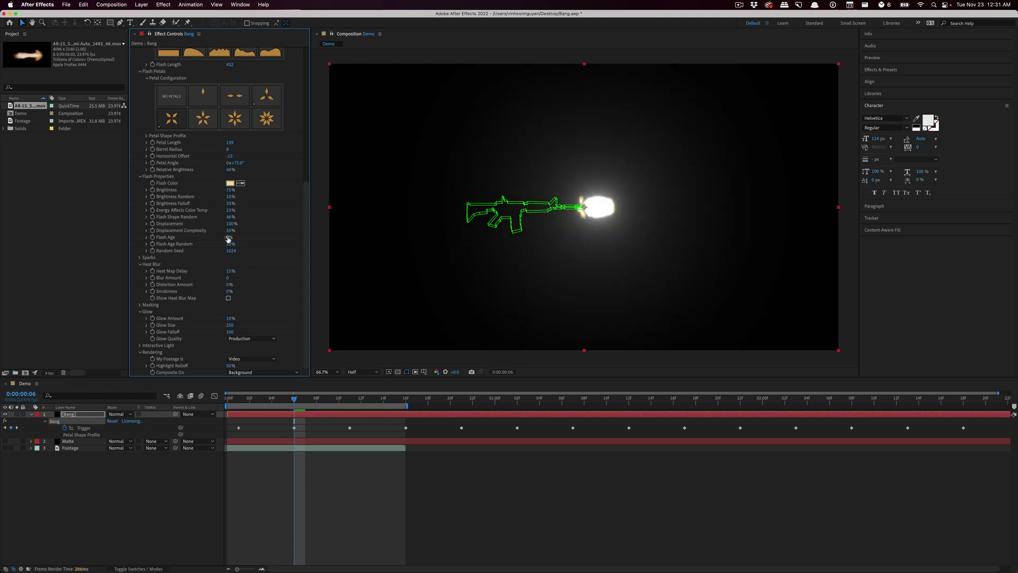
Scrub Bang's Flash Age from 0% up to 45%
left_click_drag(229, 239, 242, 232)
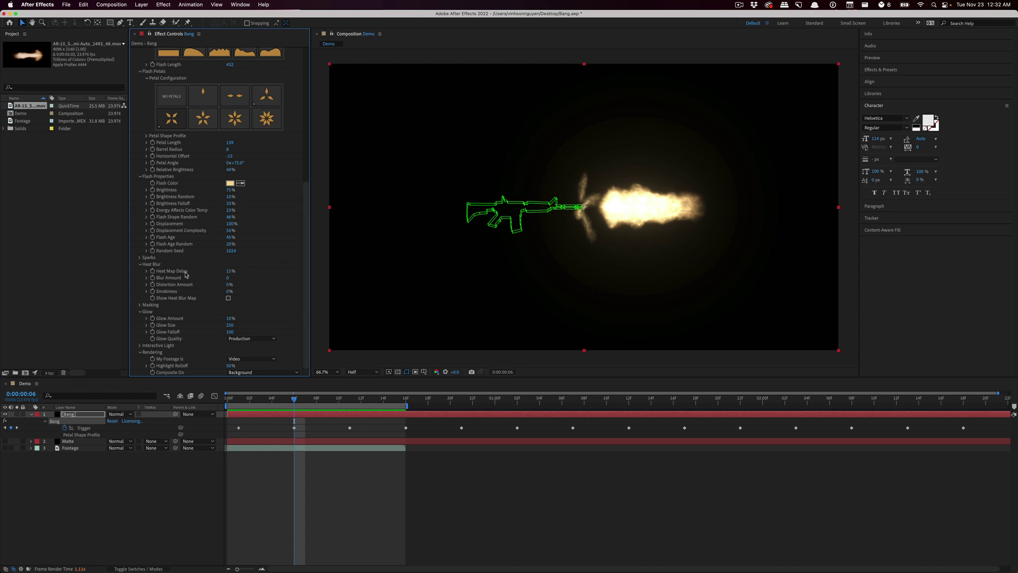
Expand Sparks and set Max Sparks to 100, checking the result in a magnified view
left_click(140, 257)
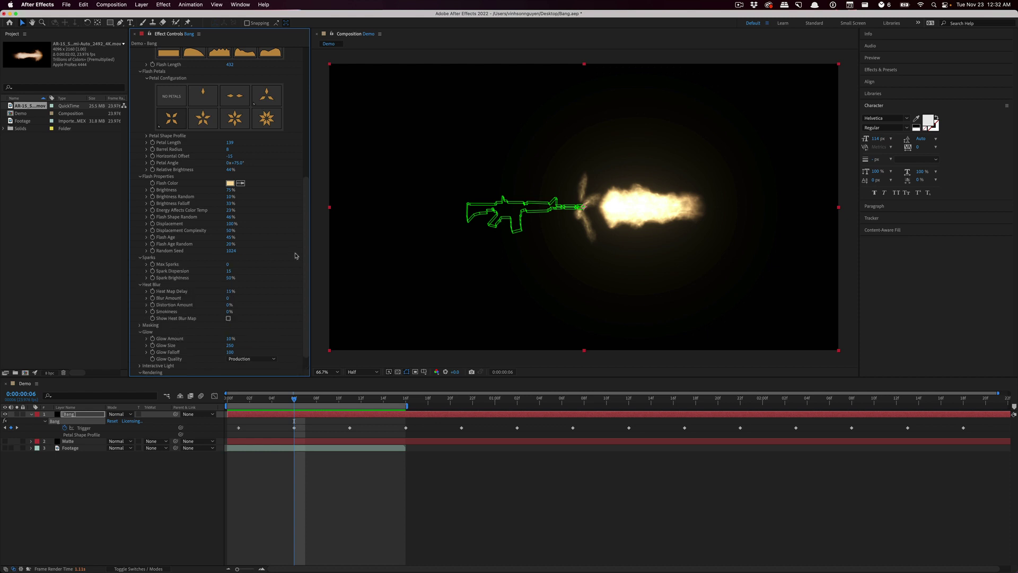
scroll(298, 253, "down", 2)
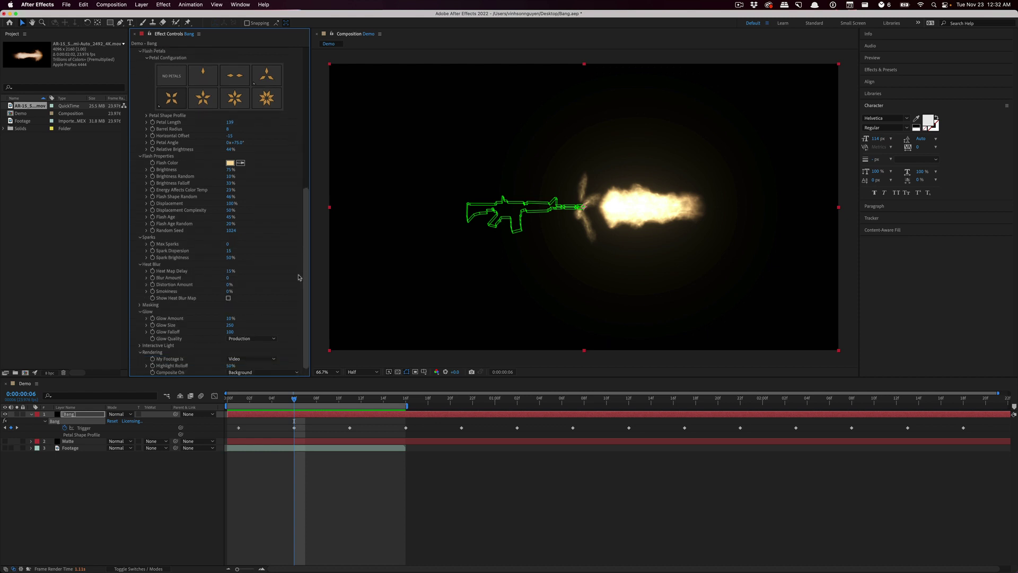
left_click(228, 244)
type("100")
key("Return")
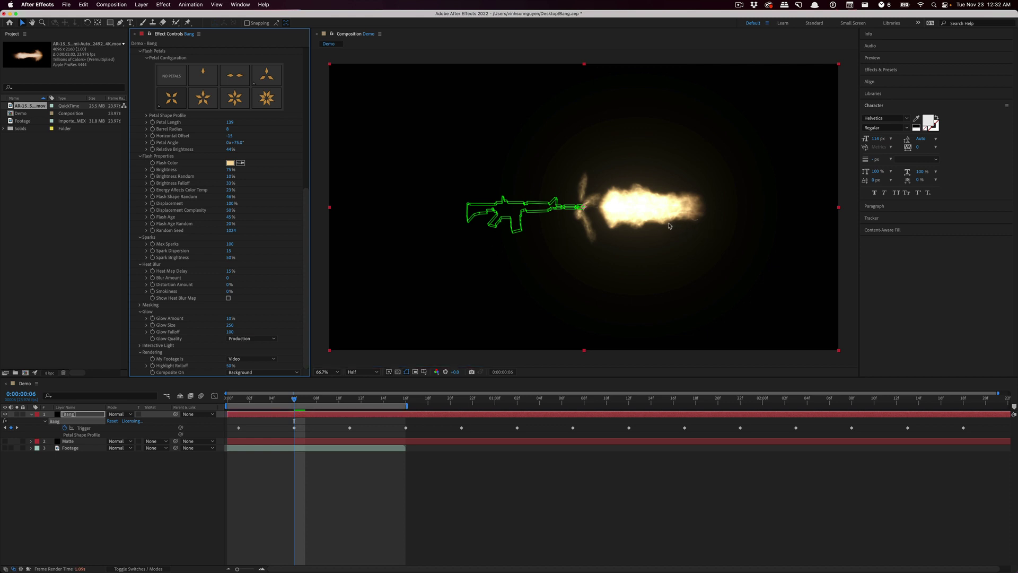
key("period")
key("period")
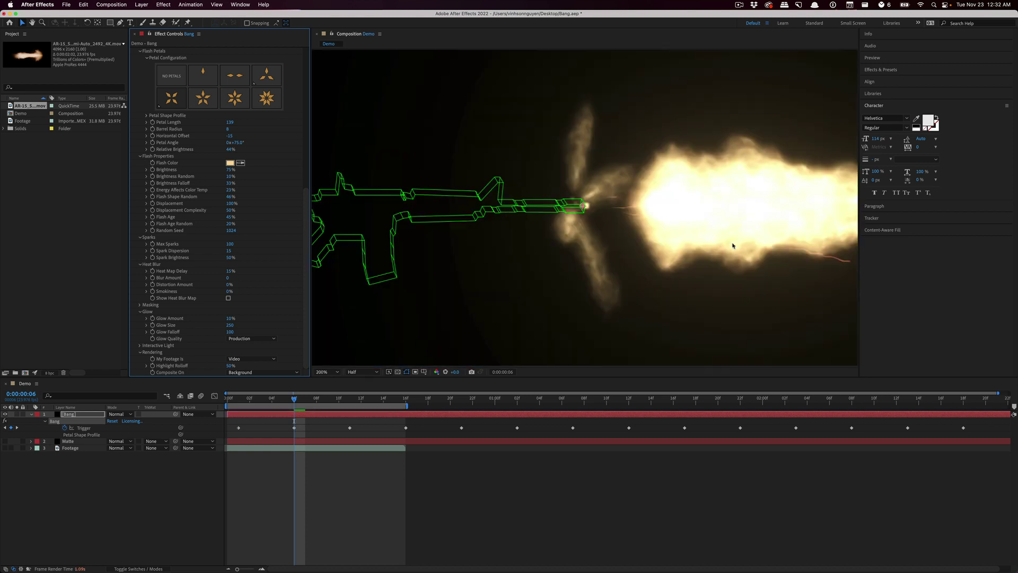
key("comma")
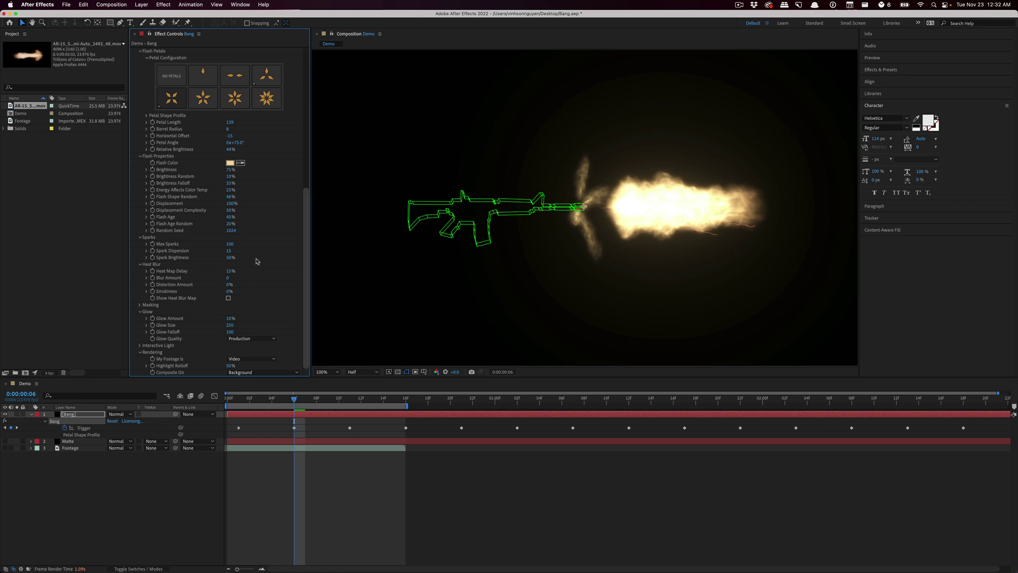
Widen the Spark Dispersion and set Spark Brightness to 100%
left_click_drag(229, 250, 253, 251)
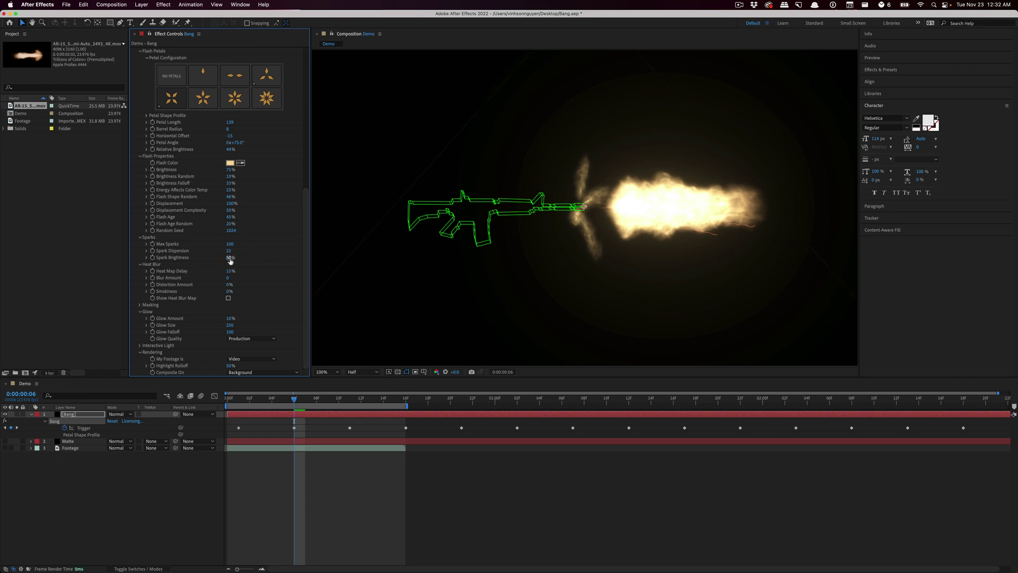
left_click(229, 258)
type("100")
key("Return")
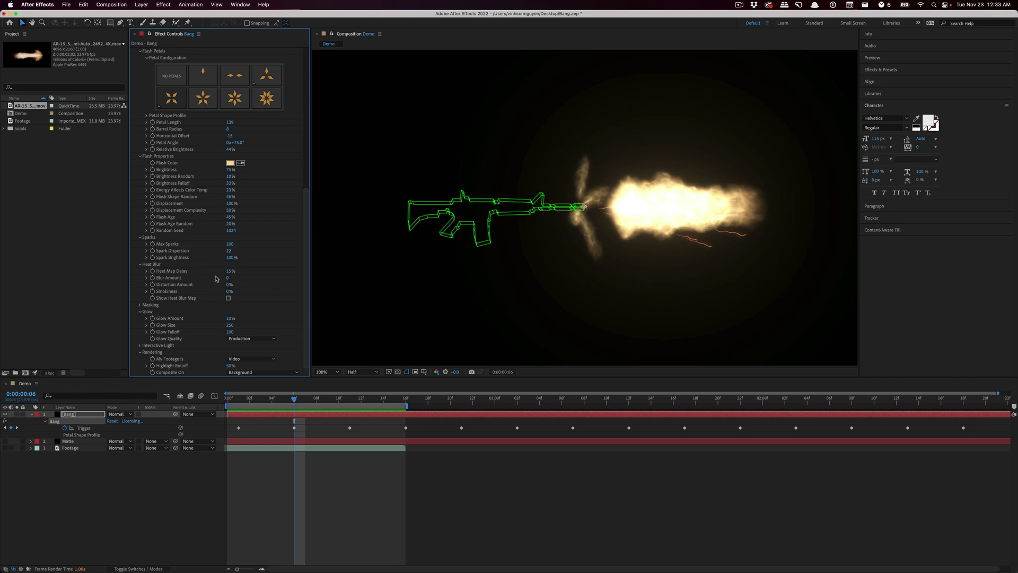
With the heat blur map shown, set Blur Amount 15, Distortion Amount 10%, Smokiness 10%, then hide the map
left_click(229, 298)
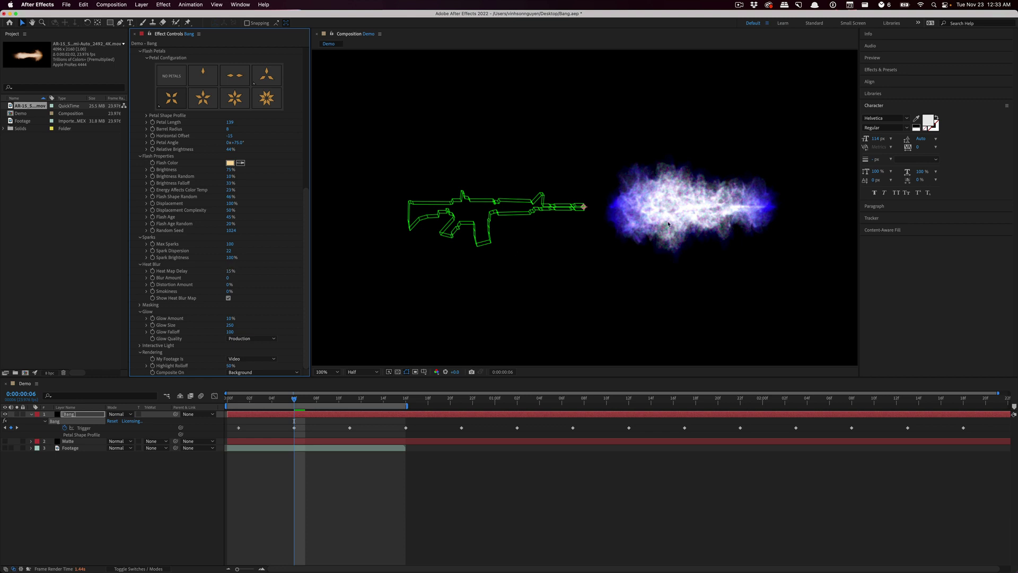
left_click(228, 278)
type("15")
key("Return")
left_click(229, 285)
type("10")
key("Return")
left_click(229, 291)
type("10")
key("Return")
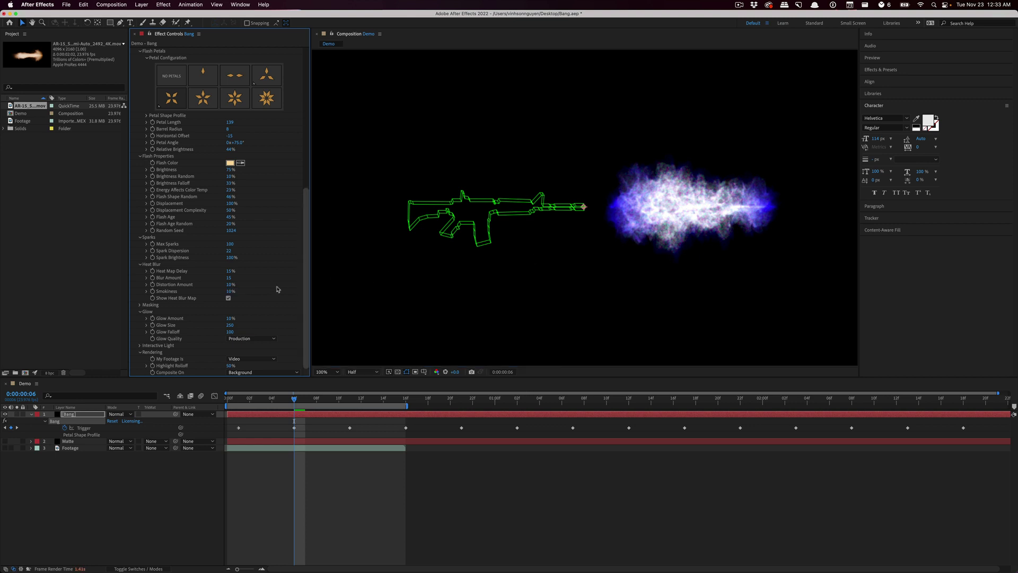
left_click(229, 299)
left_click(141, 306)
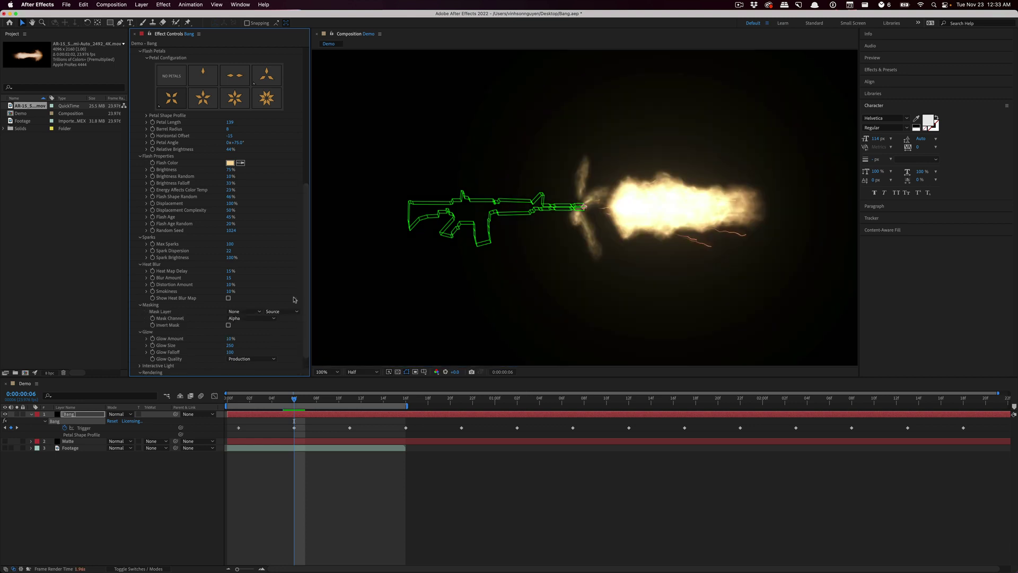
scroll(306, 297, "down", 2)
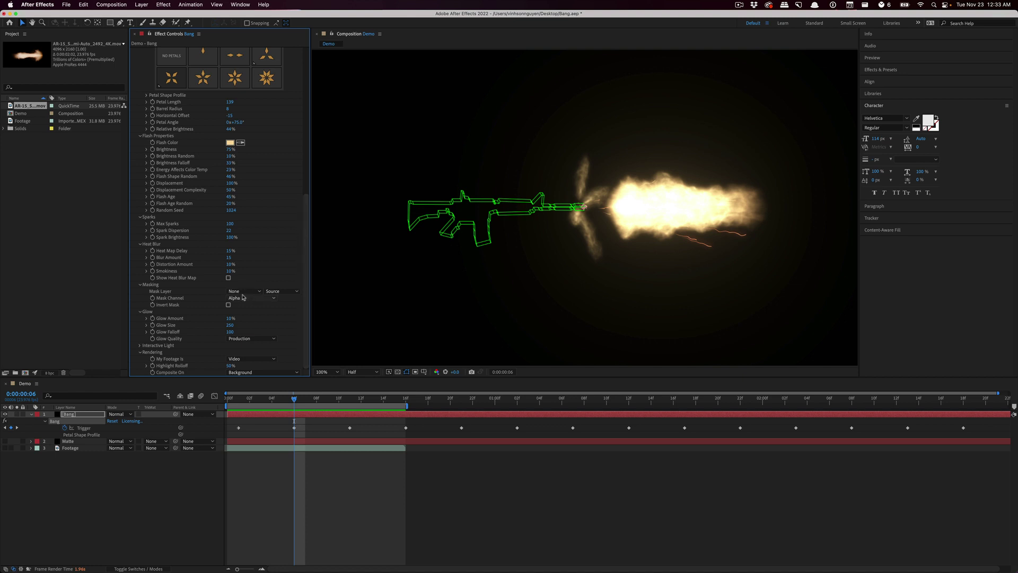
left_click(141, 285)
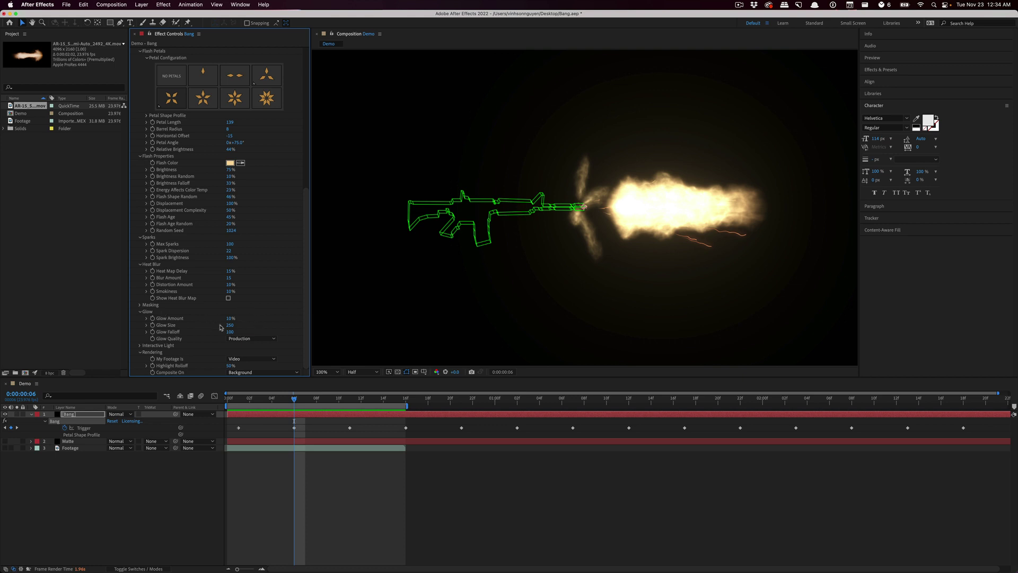
left_click(140, 311)
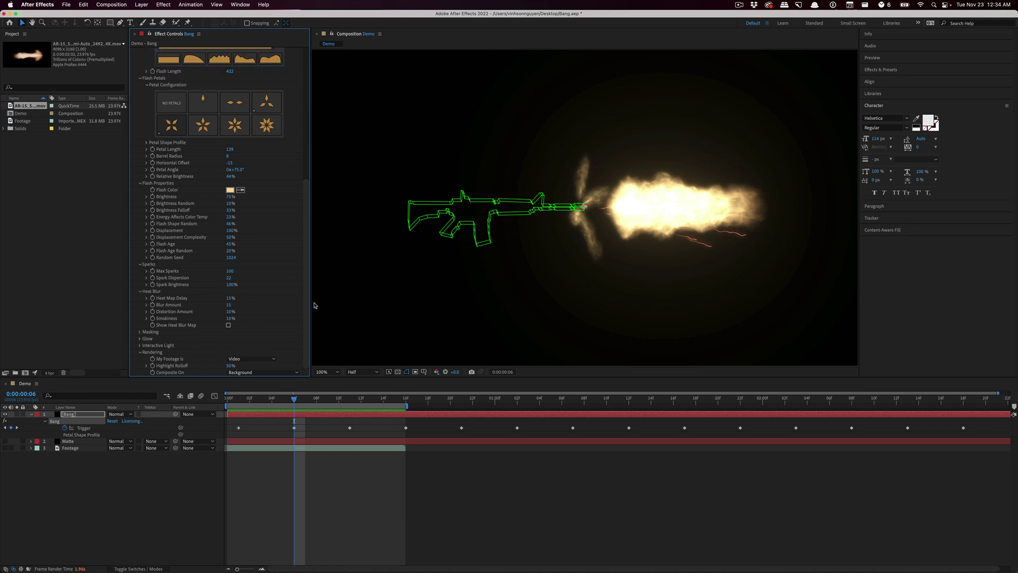
left_click(140, 345)
scroll(171, 326, "down", 1)
scroll(172, 325, "down", 2)
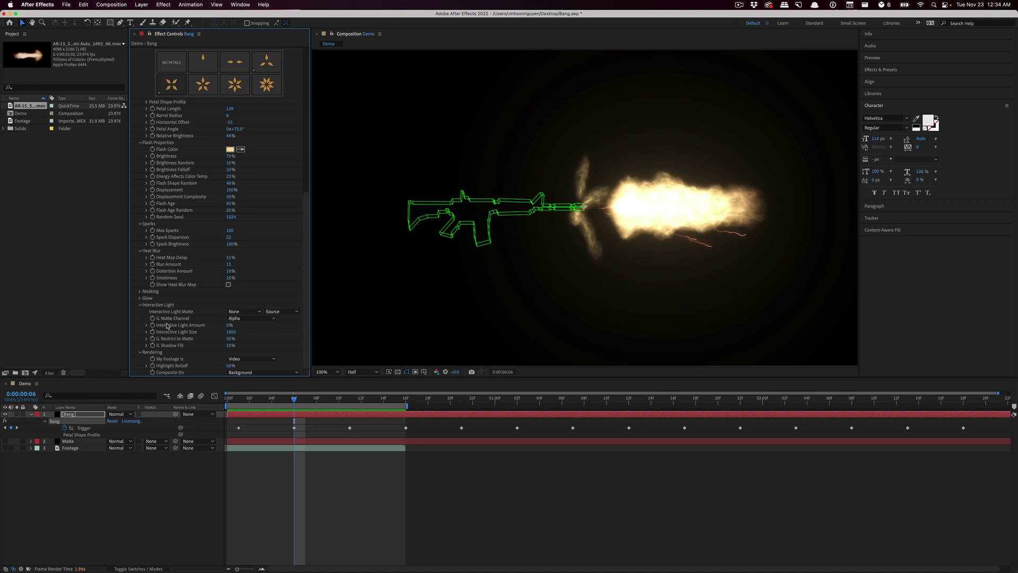
left_click(141, 306)
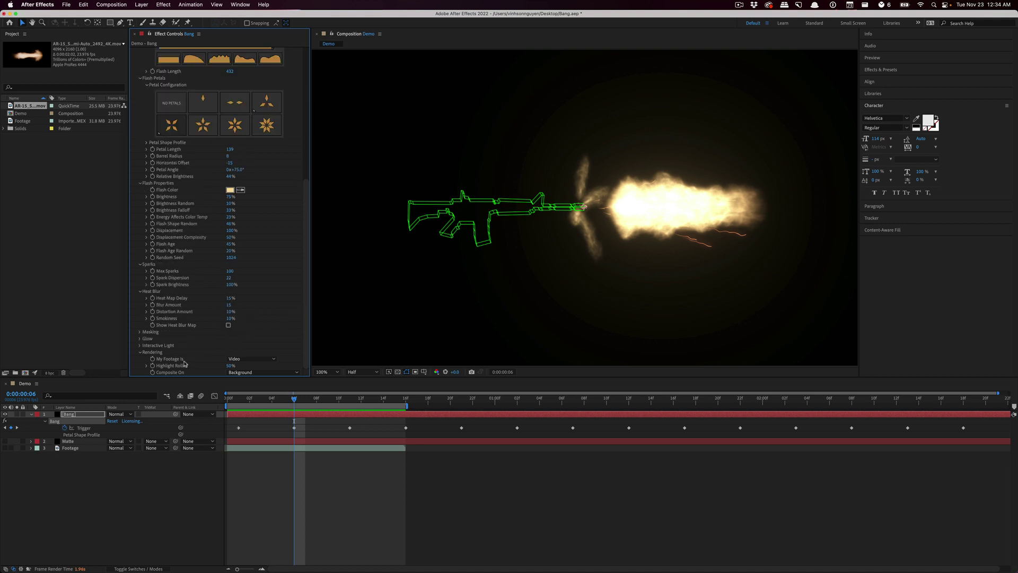
left_click(242, 360)
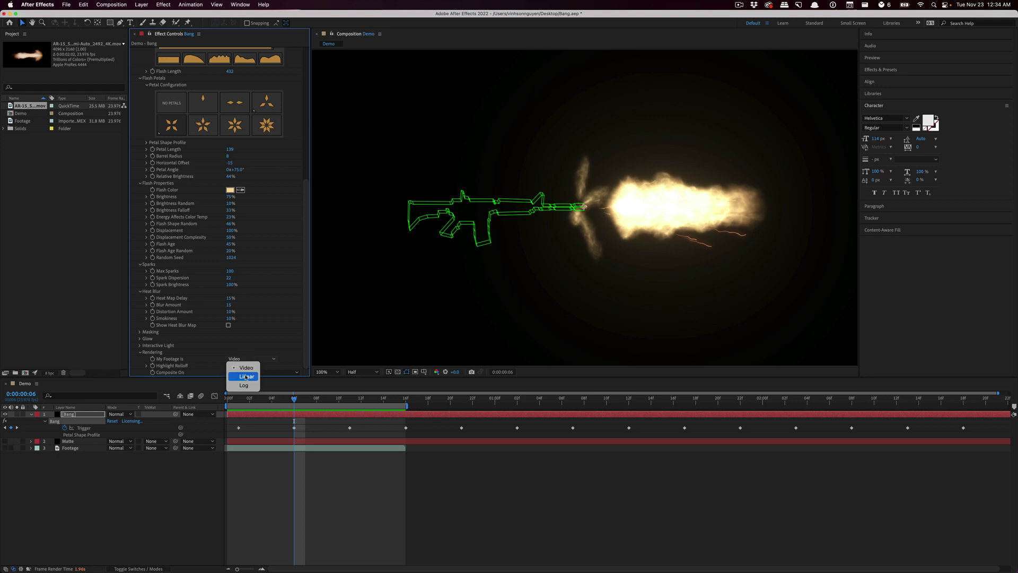
left_click(166, 360)
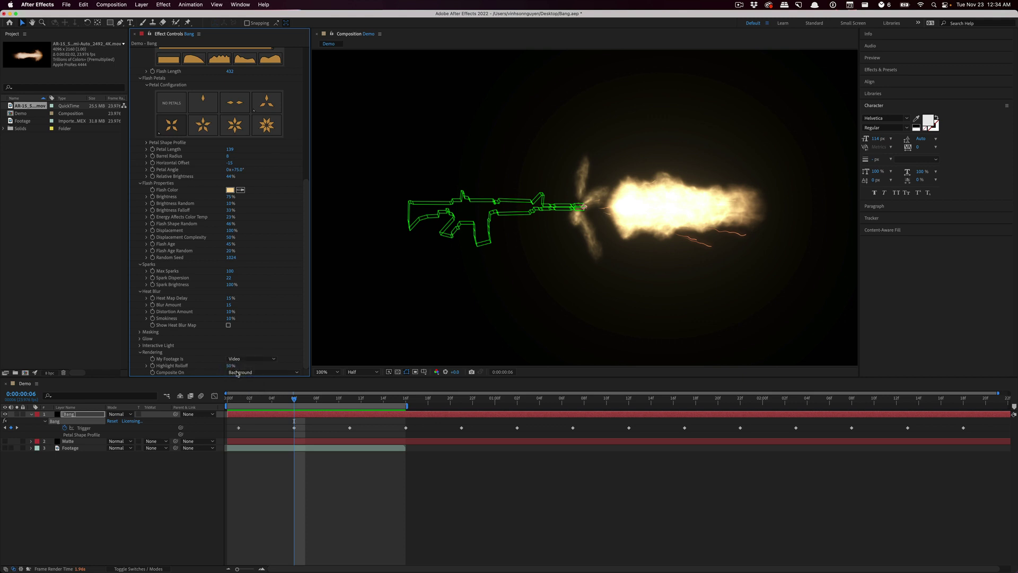
left_click(240, 373)
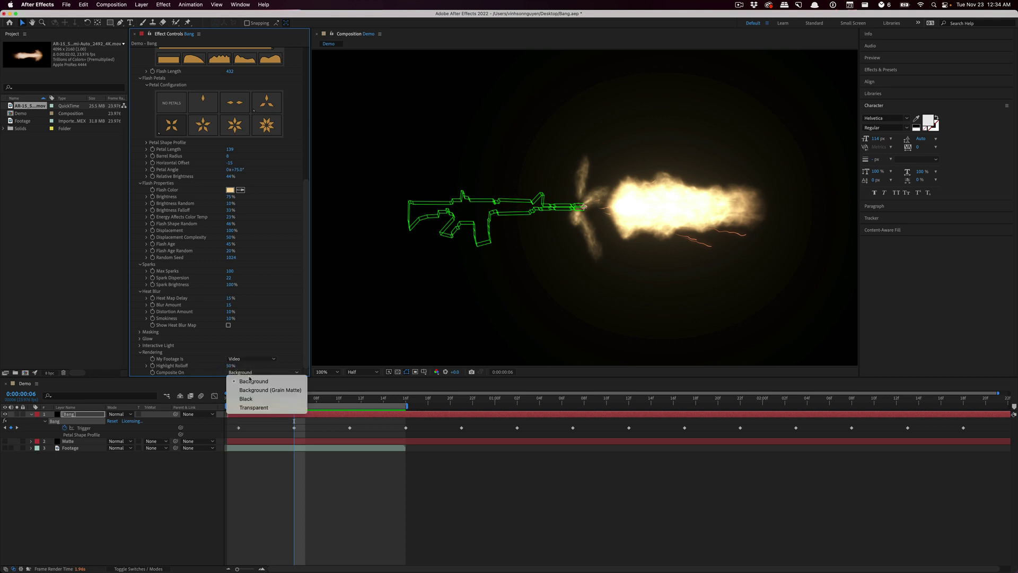
left_click(182, 373)
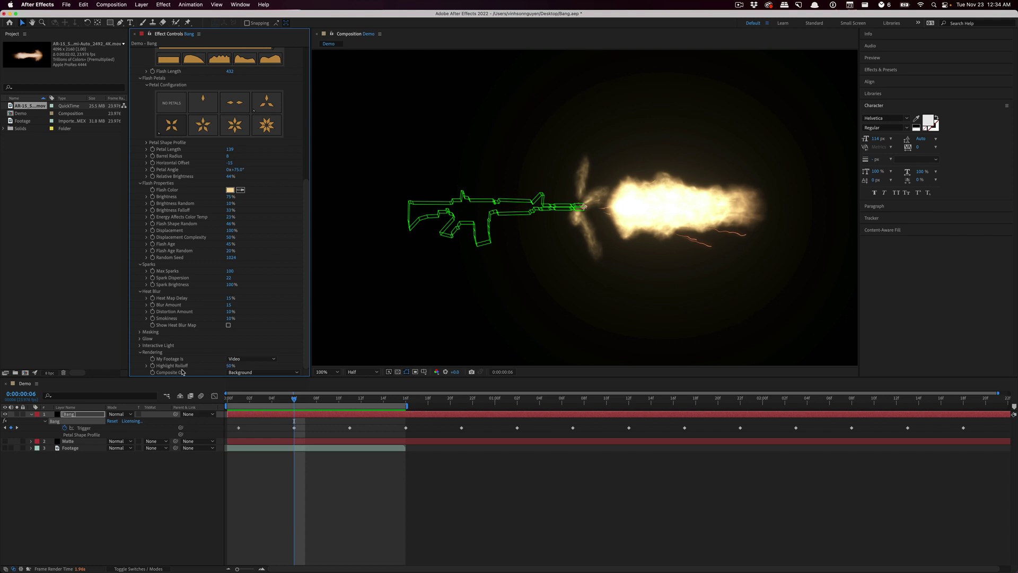
left_click(245, 372)
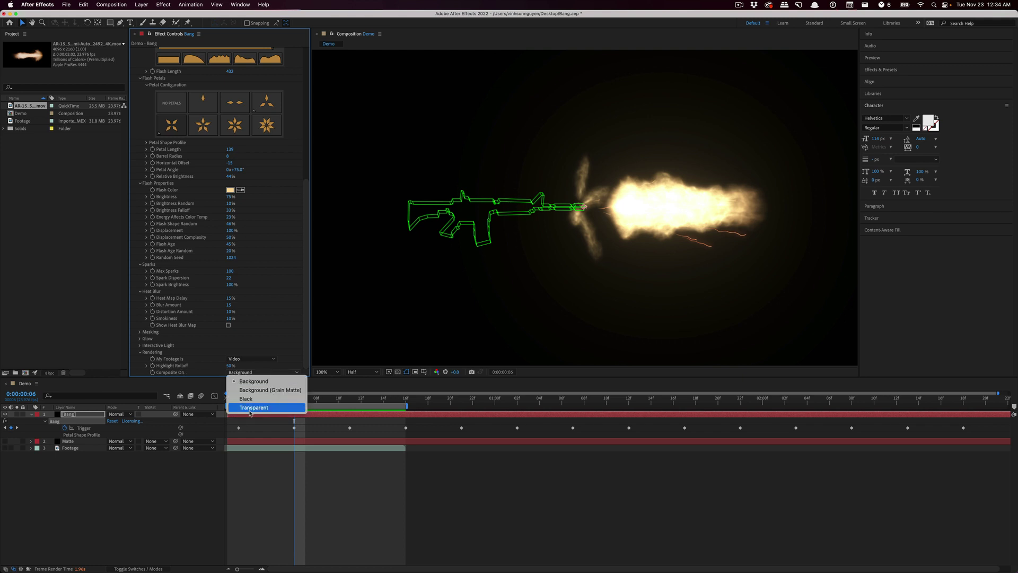
left_click(178, 376)
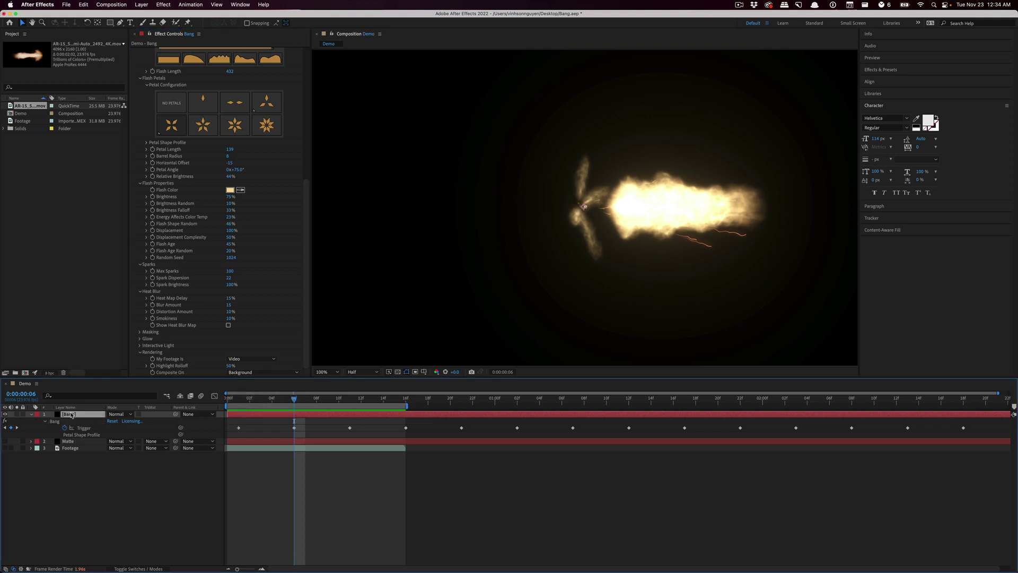
left_click(21, 414)
left_click(5, 414)
Show and select Footage, return to frame 1, then select Matte to reveal its masks
left_click(5, 449)
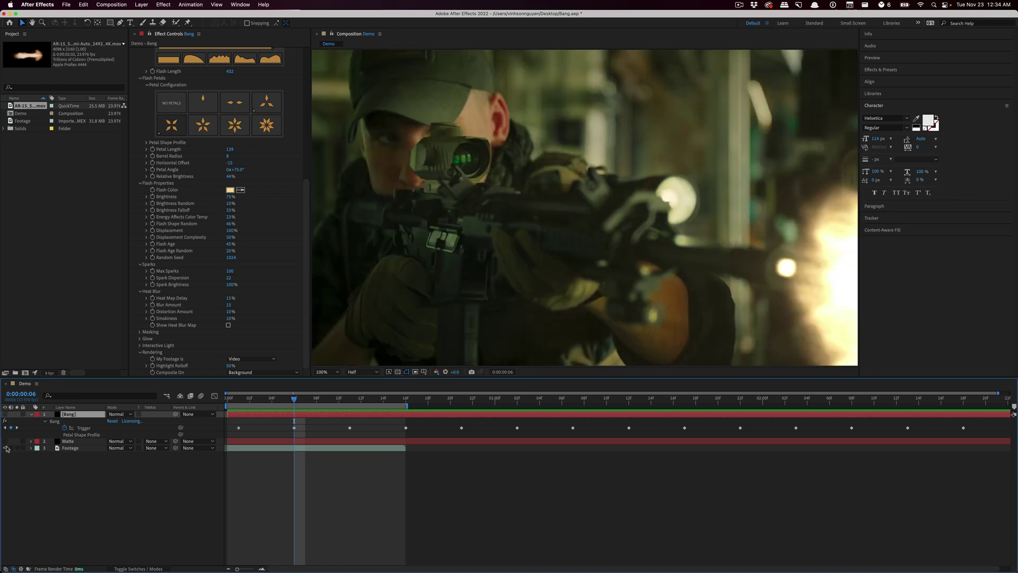
left_click(84, 449)
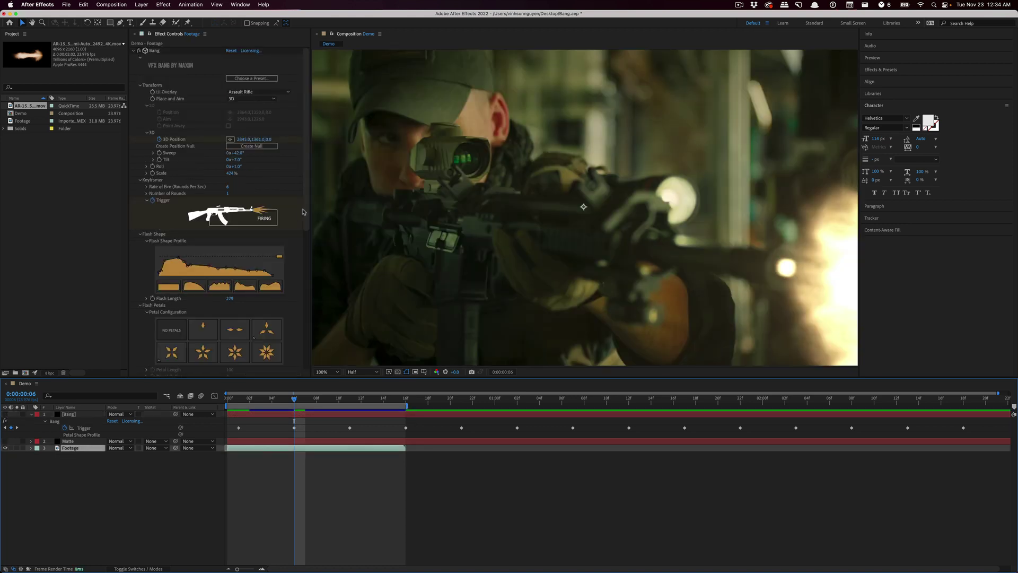
left_click_drag(249, 401, 238, 399)
left_click_drag(308, 218, 299, 369)
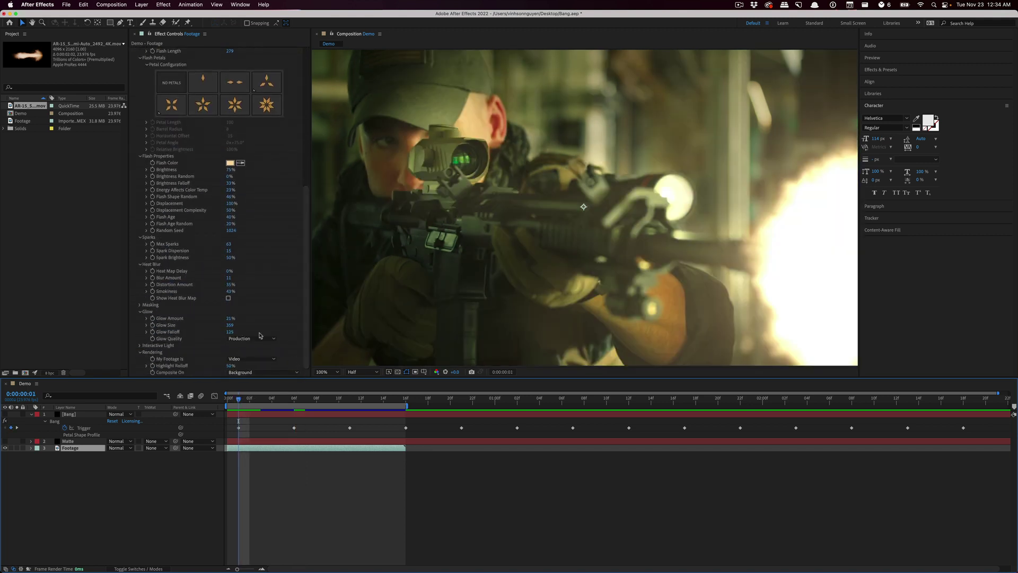
left_click(65, 442)
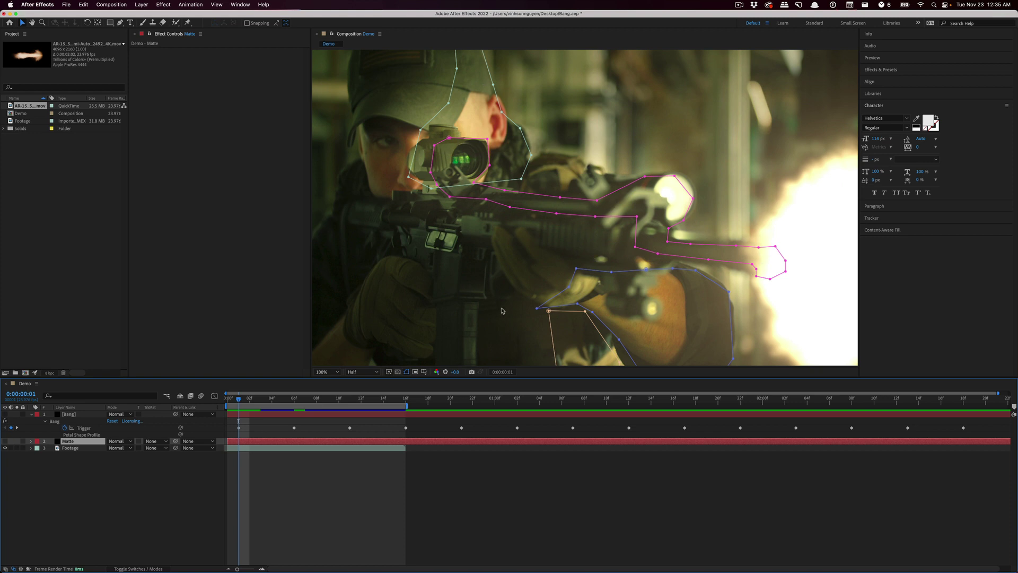
Scrub through the shot to check the masks, then select the Footage layer
mouse_move(246, 403)
left_mouse_down()
mouse_move(409, 398)
mouse_move(238, 401)
left_mouse_up()
left_click(72, 449)
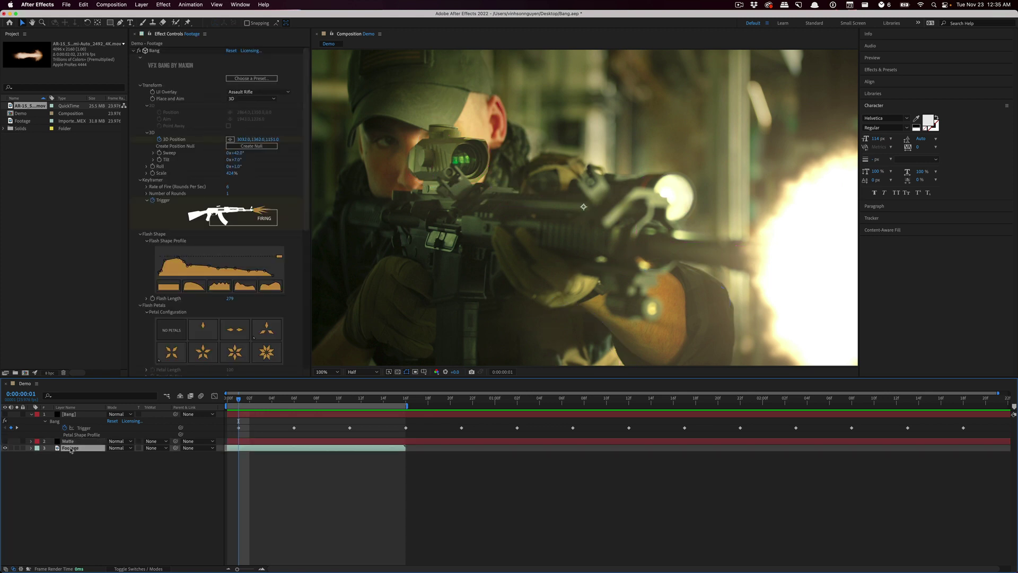
left_click(87, 443)
left_click(72, 448)
In Interactive Light, use the Matte layer's Effects & Masks with the Alpha channel as the light matte
scroll(297, 318, "down", 10)
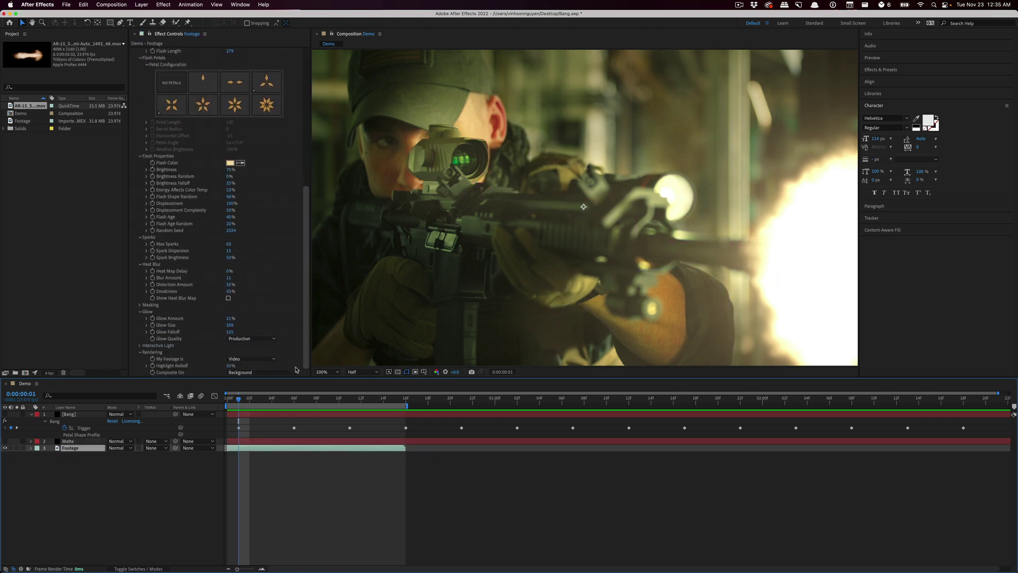
left_click(140, 345)
scroll(140, 345, "down", 1)
scroll(284, 335, "down", 2)
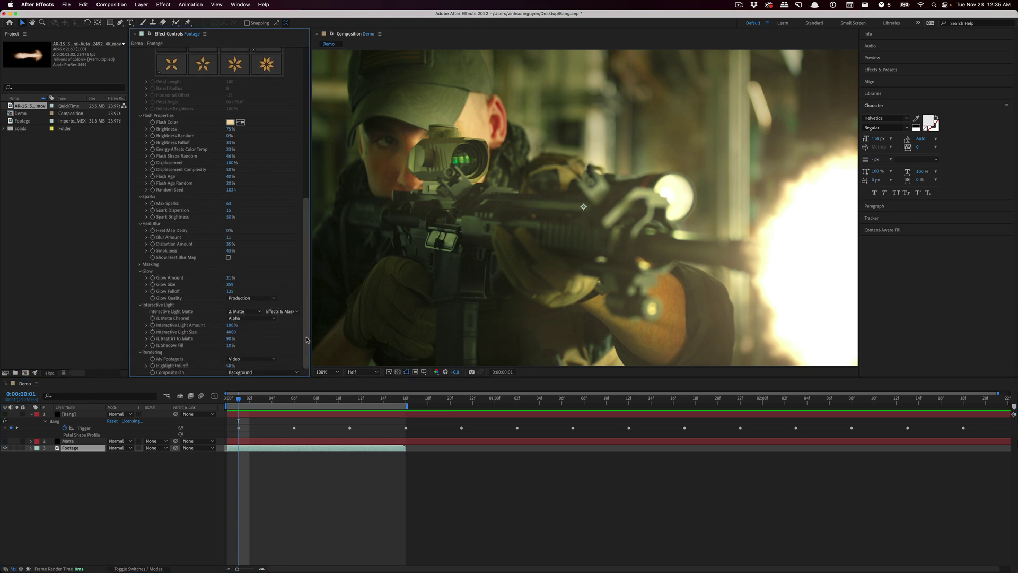
left_click(282, 312)
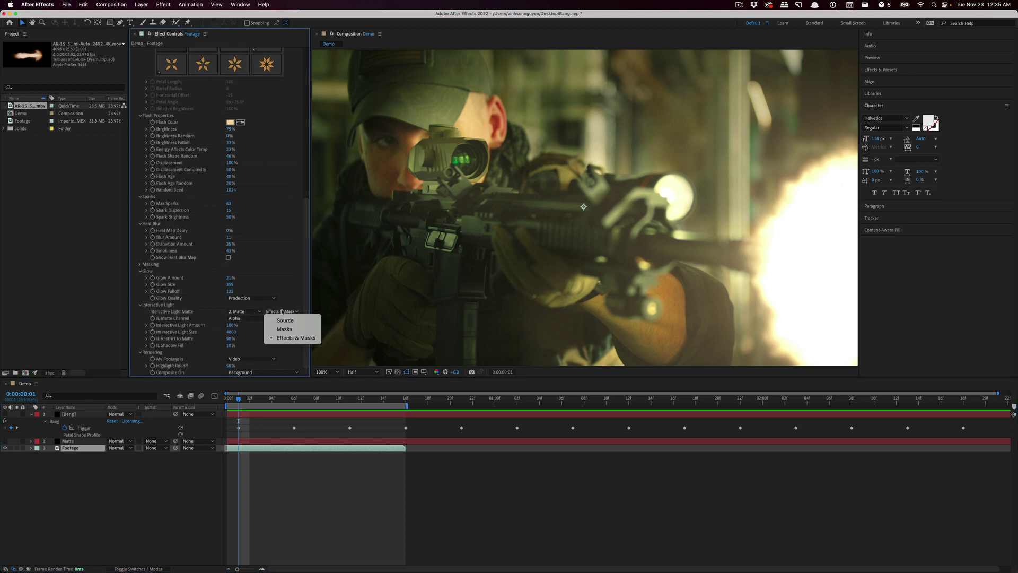
left_click(296, 340)
left_click(249, 319)
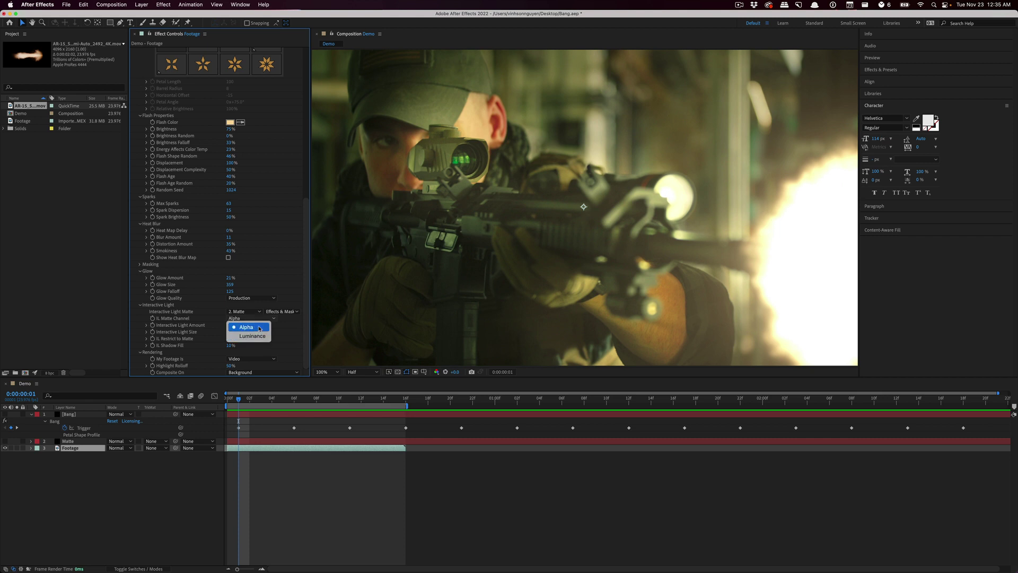
left_click(259, 328)
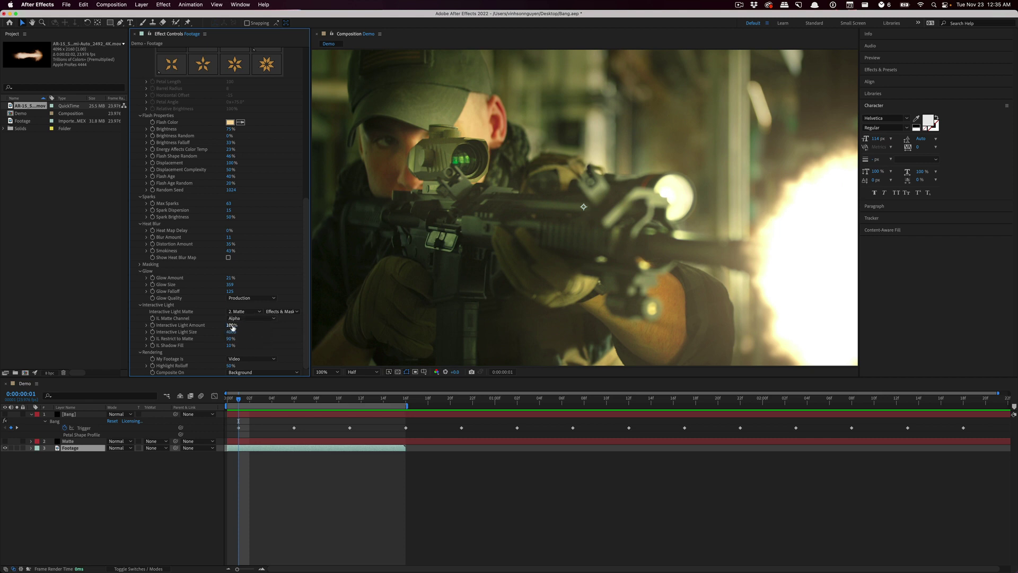
Set Interactive Light Amount to 0%
left_click(233, 326)
type("0")
key("Return")
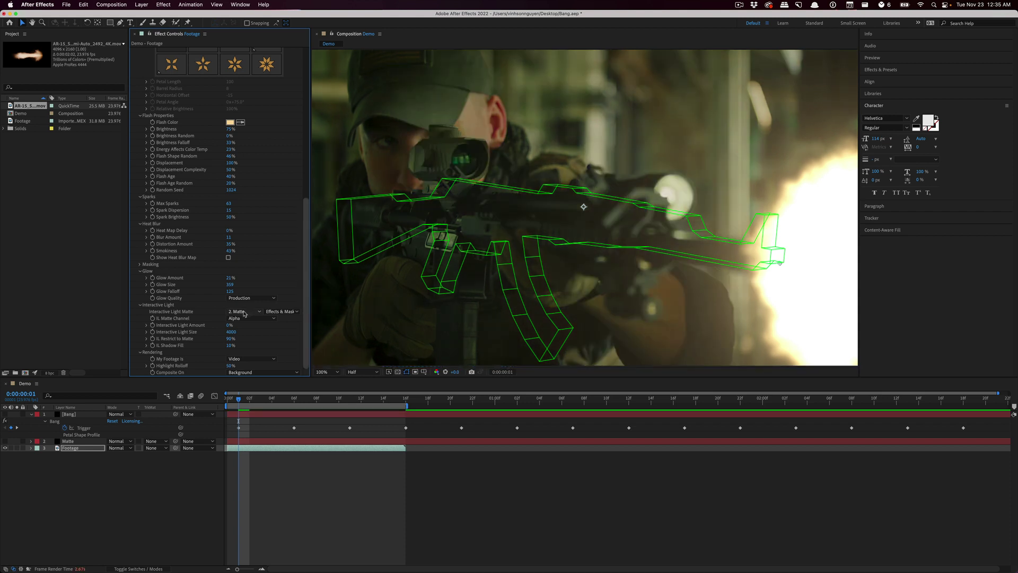
left_click(228, 325)
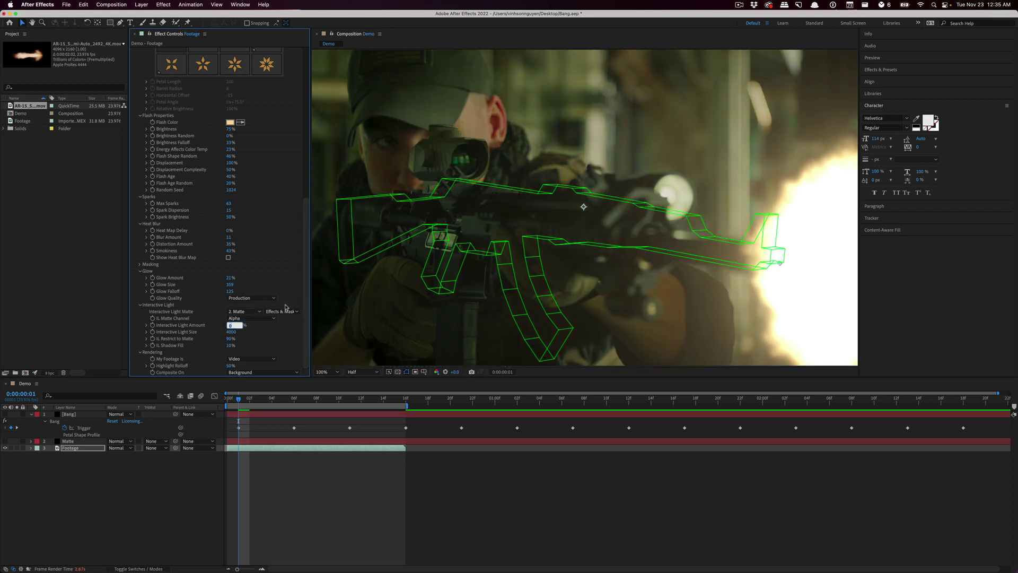
Enter 80% for the Bang Interactive Light Amount
type("80")
key("Return")
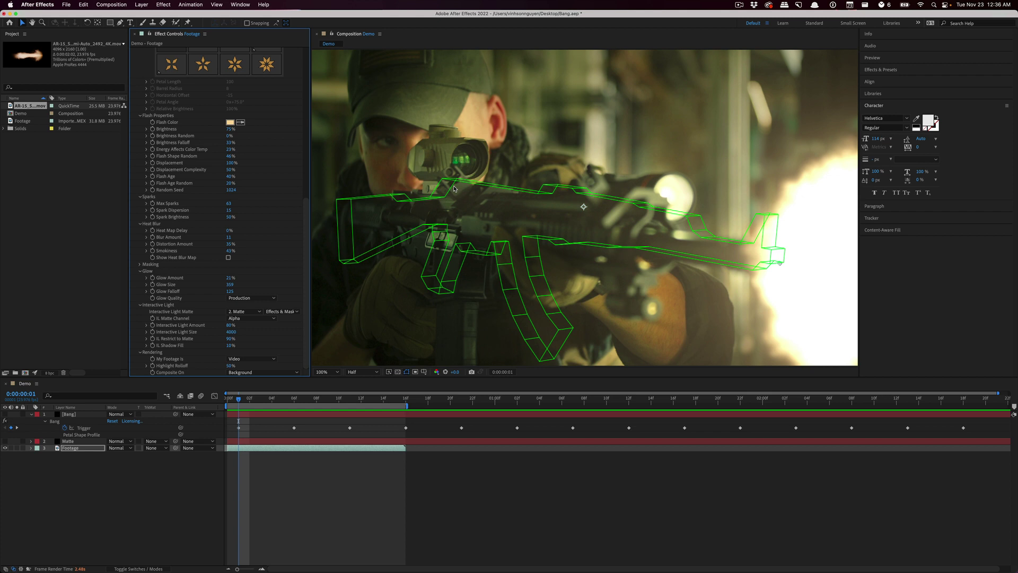
scroll(228, 170, "up", 10)
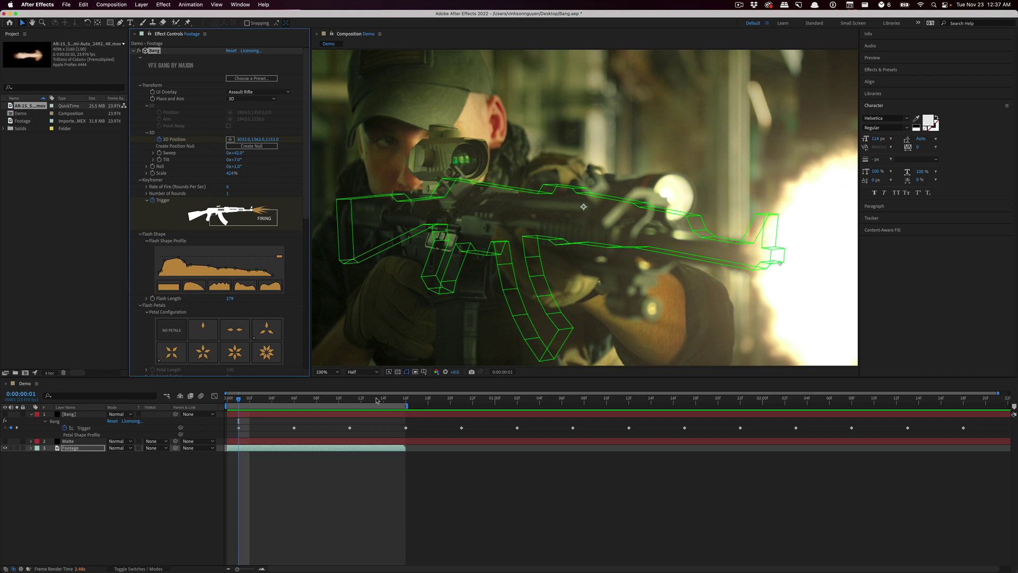
Jump to the Trigger keyframe at frame 6, pan to the muzzle, then step to frame 11
left_click(294, 399)
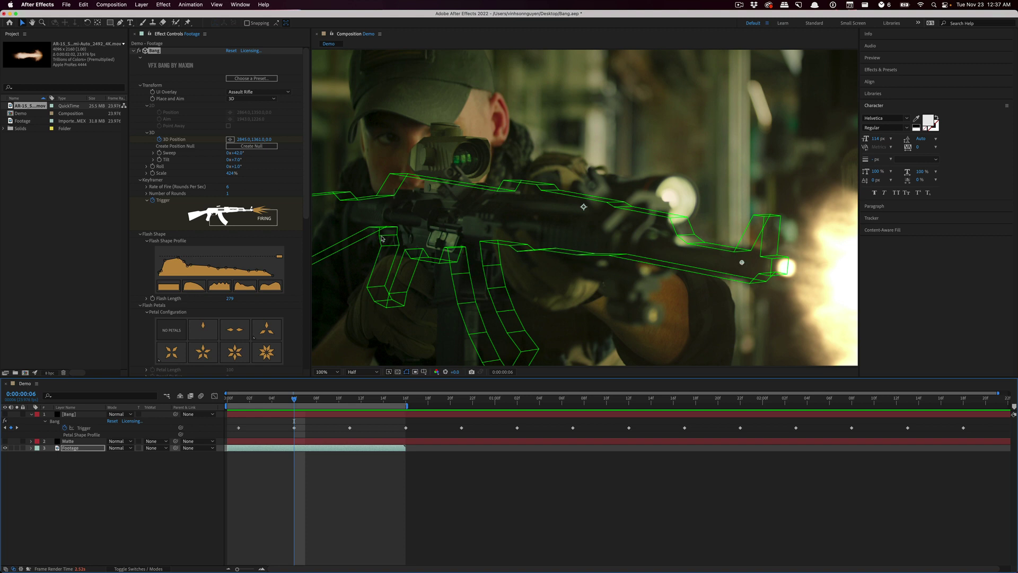
key("comma")
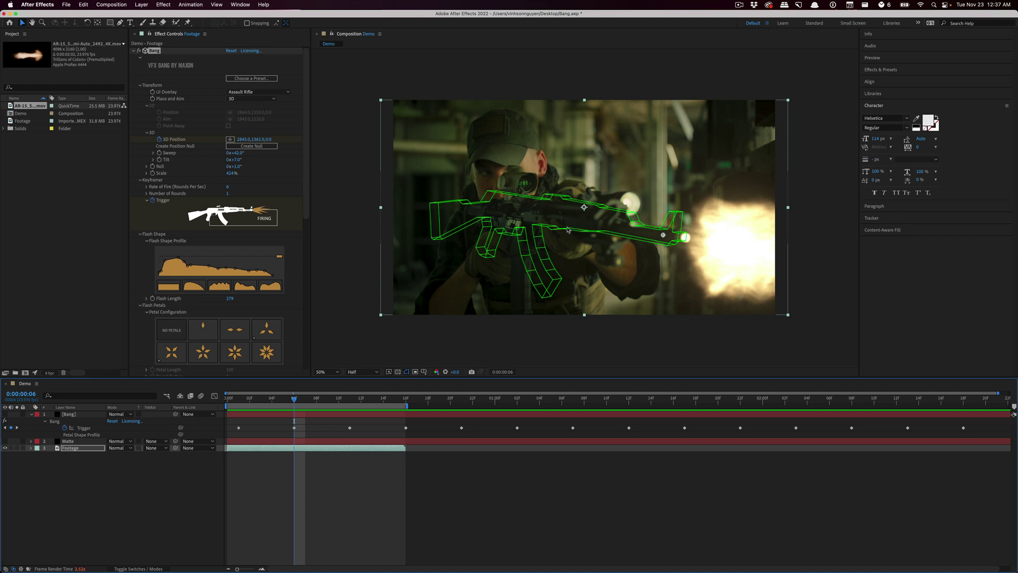
key("period")
left_click_drag(687, 282, 524, 268)
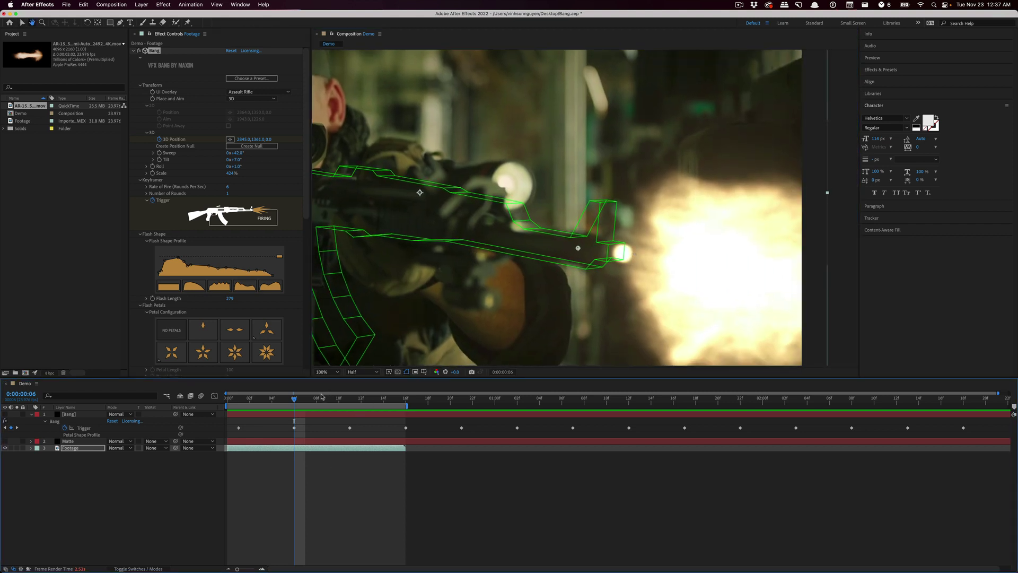
left_click(350, 397)
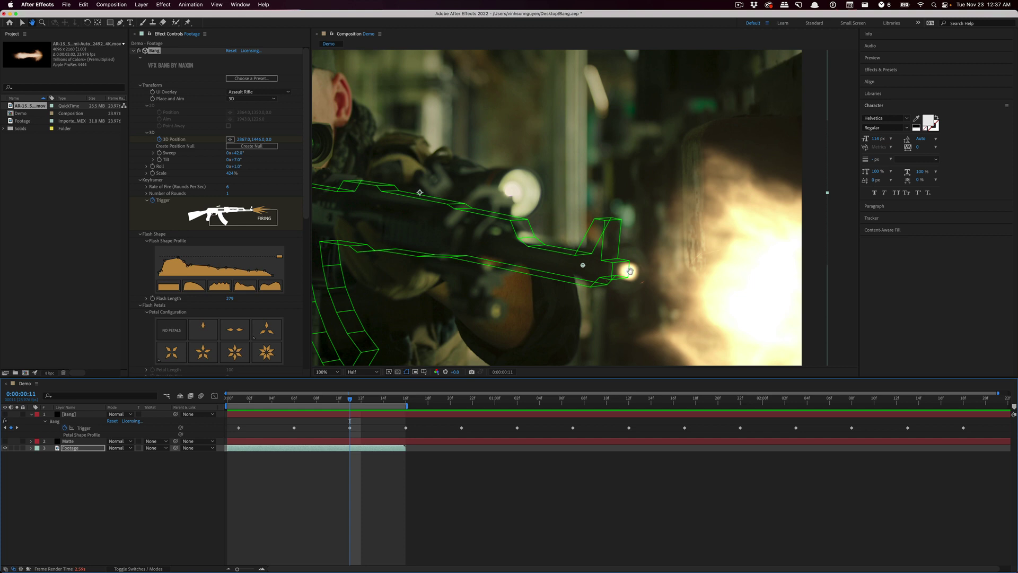
Set the Bang UI Overlay to Off to hide the green weapon outline
left_click(268, 95)
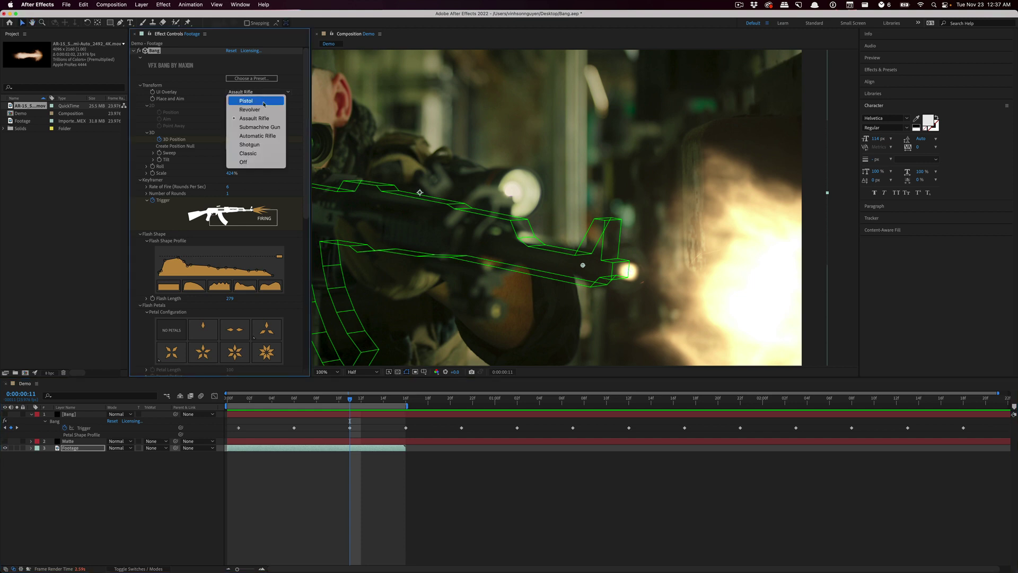
left_click(239, 163)
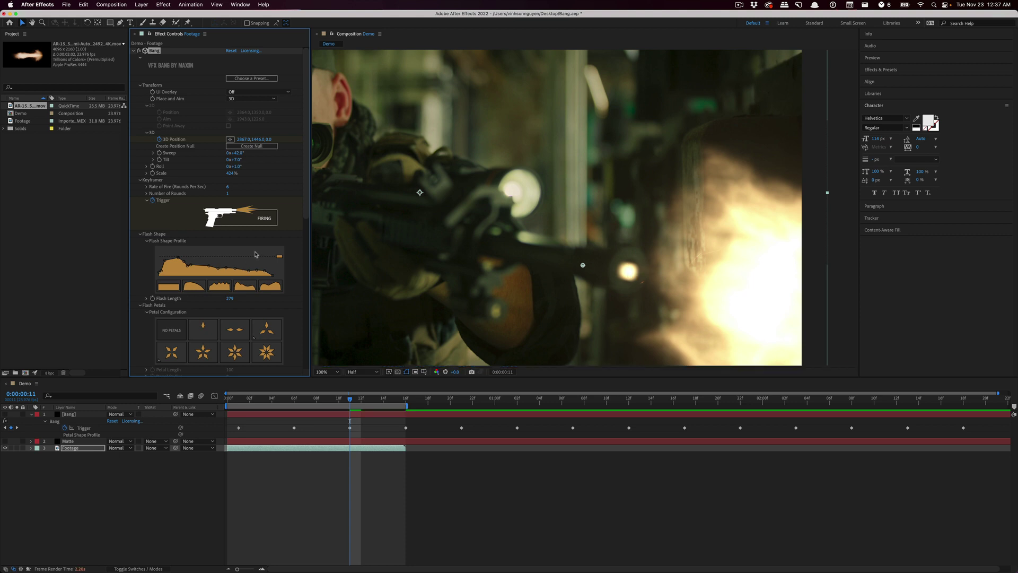
left_click(158, 278)
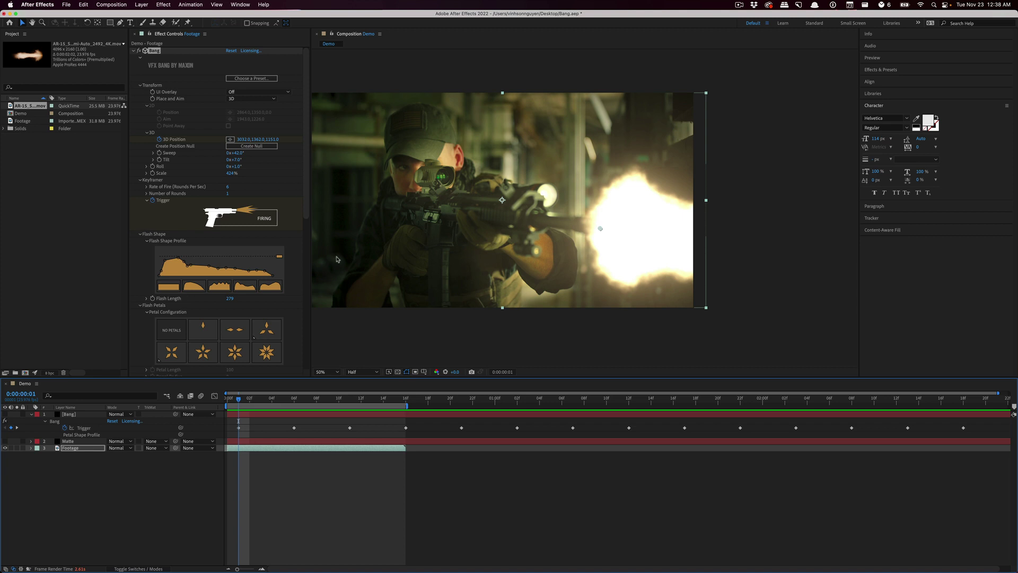
Pan the Composition viewer to recentre the full frame
key("h")
left_click_drag(382, 265, 426, 266)
key("v")
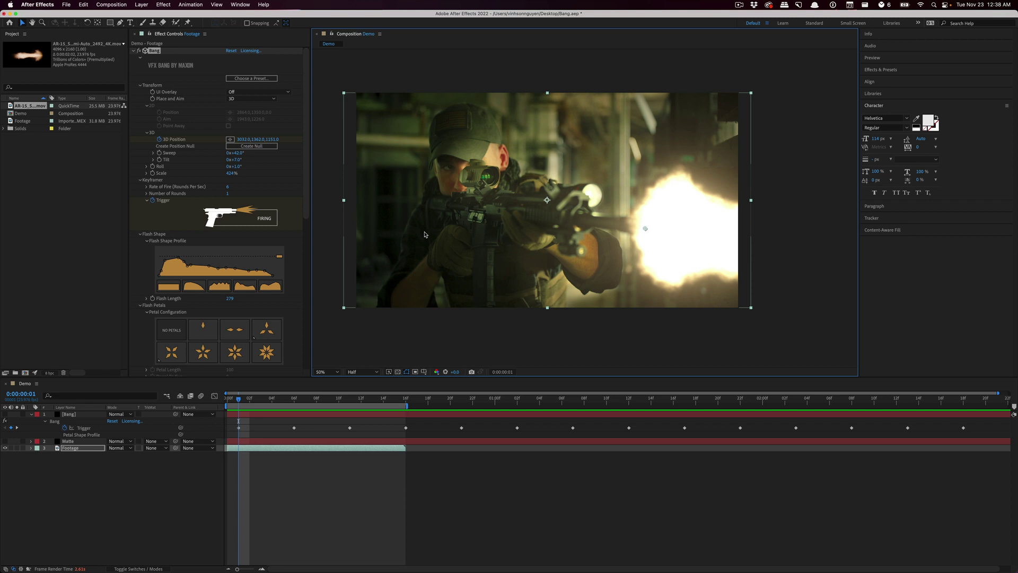
left_click(38, 162)
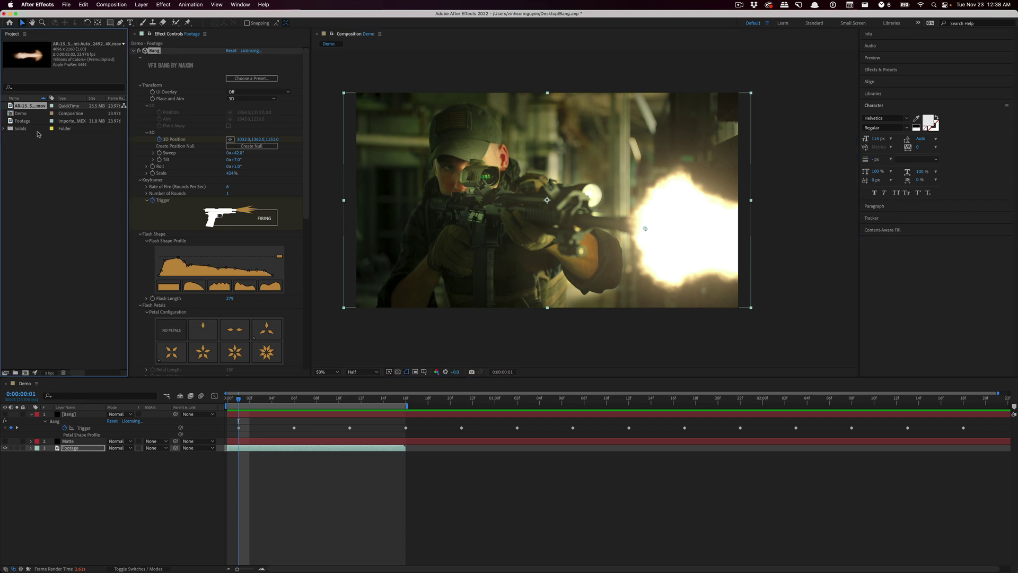
Add the stock AR-15 flash clip one frame later, rotated 189° and placed on the rifle's muzzle
left_click_drag(39, 106, 73, 416)
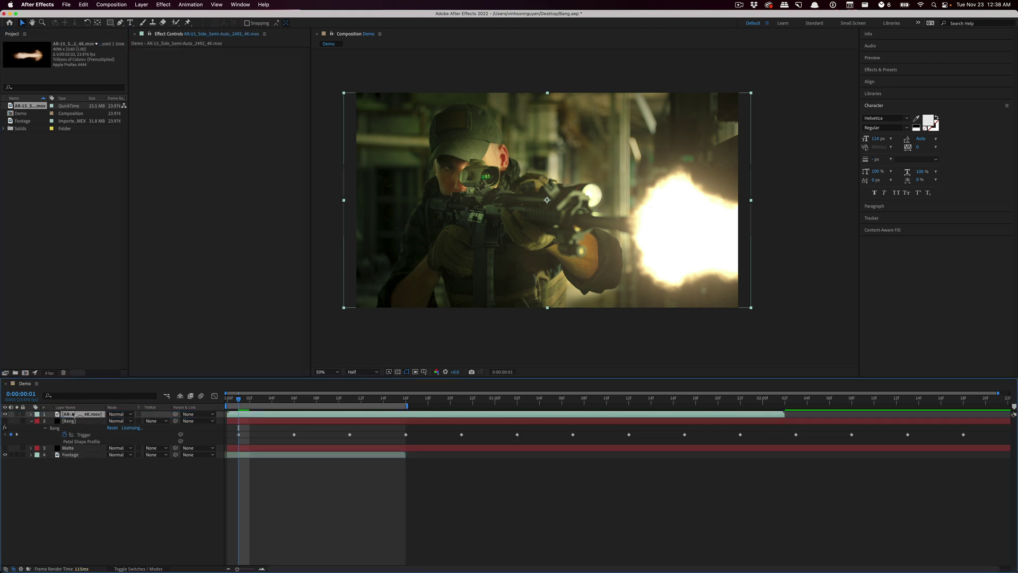
left_click_drag(243, 412, 255, 412)
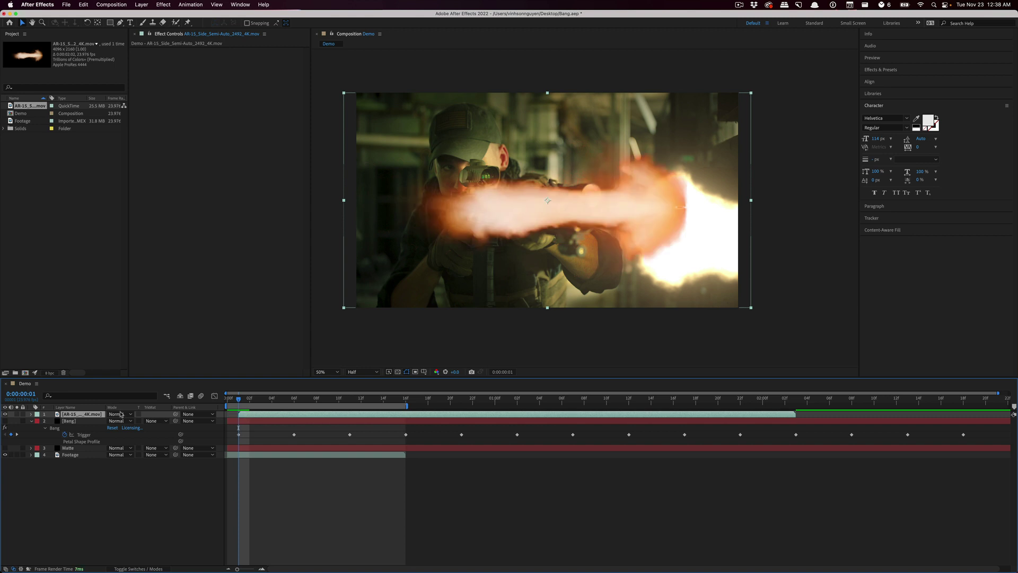
key("r")
left_click_drag(122, 421, 175, 422)
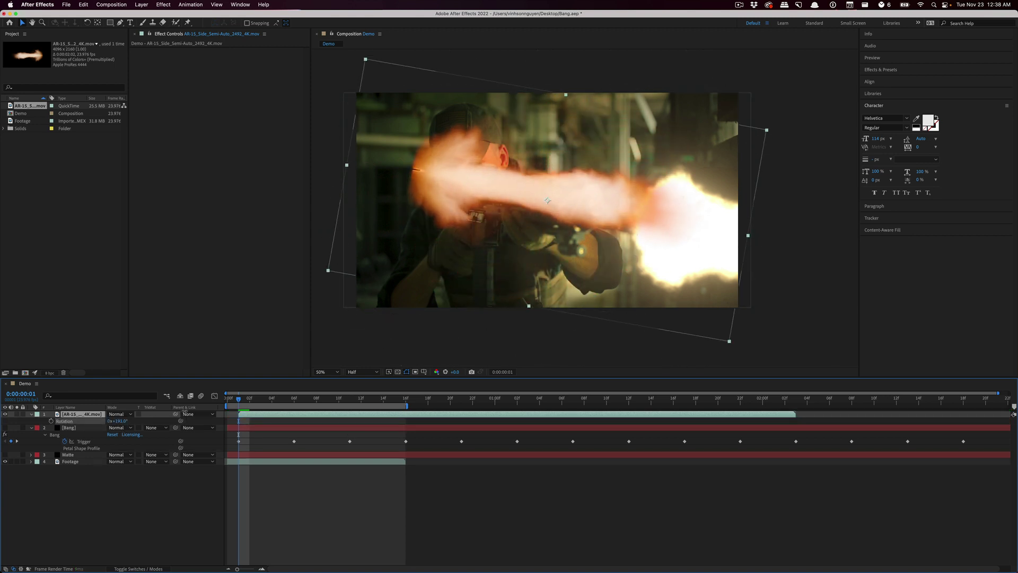
left_click(72, 461)
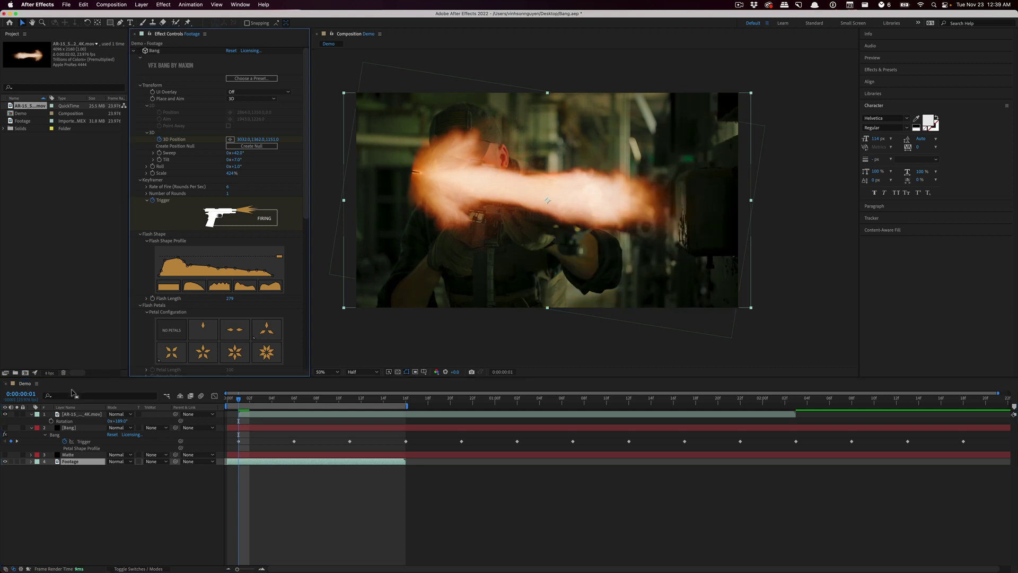
left_click(502, 245)
left_click_drag(471, 191, 699, 245)
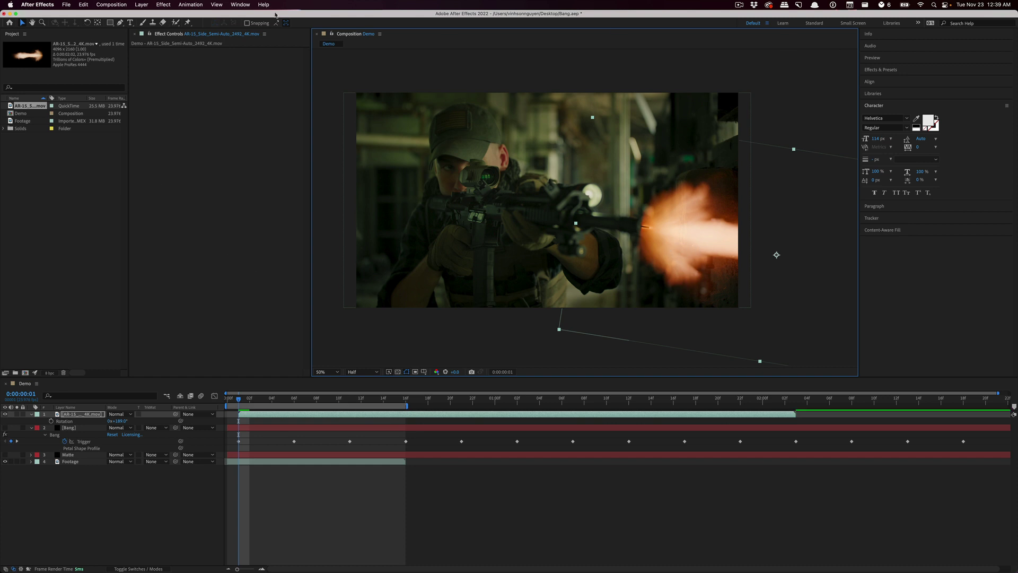
Apply Curves to the AR-15 flash layer and raise the RGB curve to brighten it
left_click(163, 4)
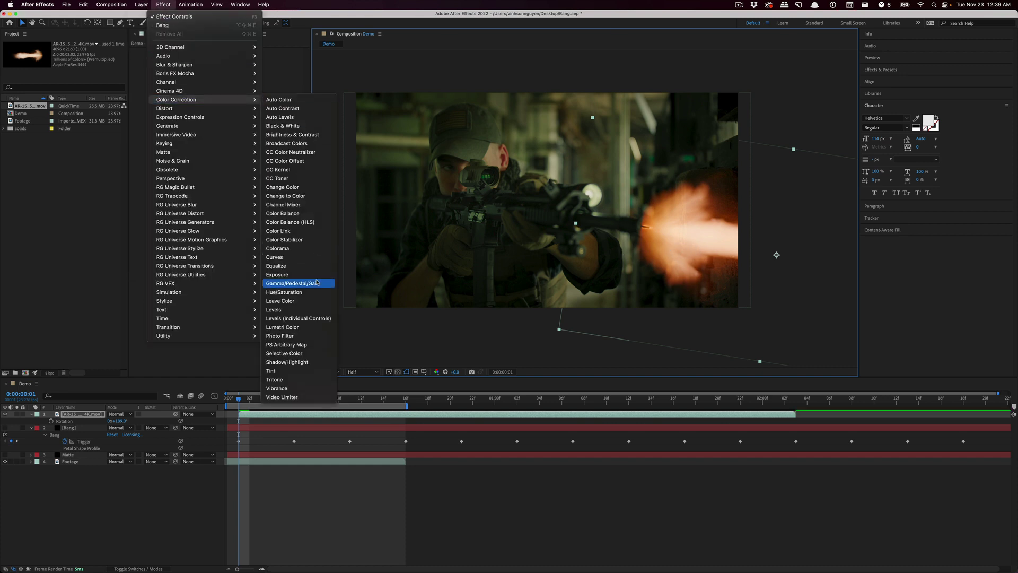
key("Escape")
left_click_drag(196, 132, 195, 113)
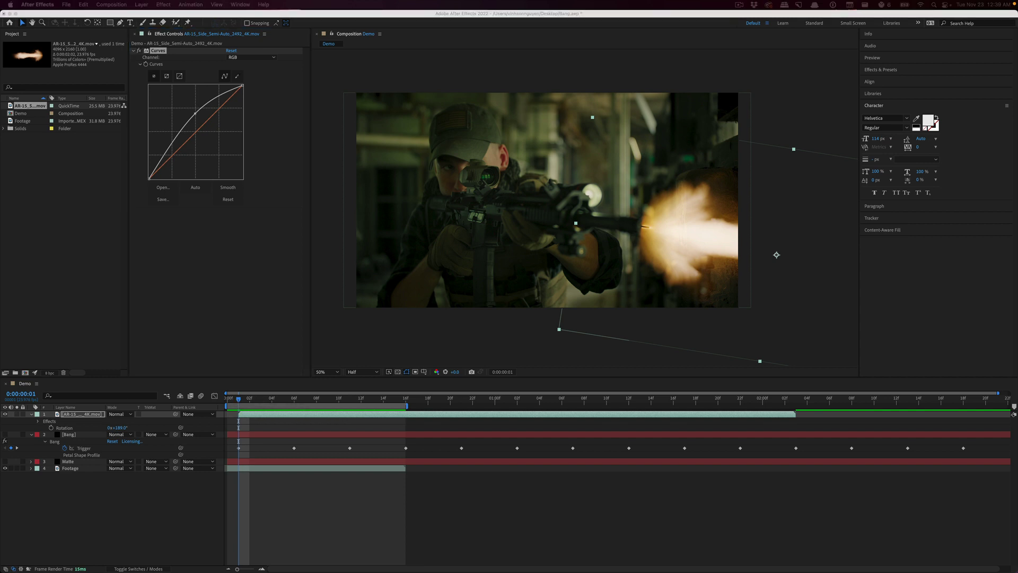
Switch from After Effects to Chrome showing ActionVFX's Gun FX collections
left_click(282, 357)
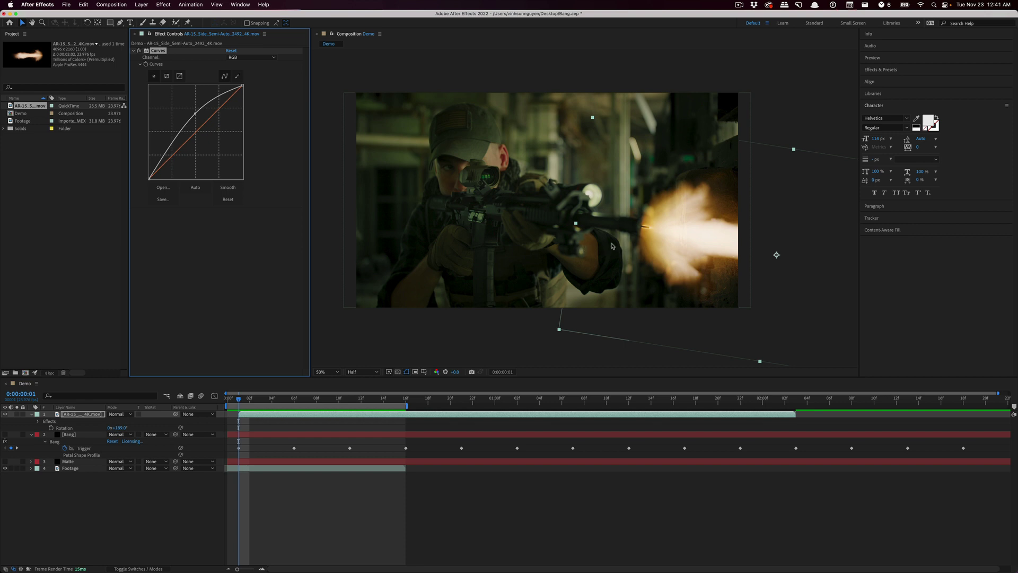
key("super+Tab")
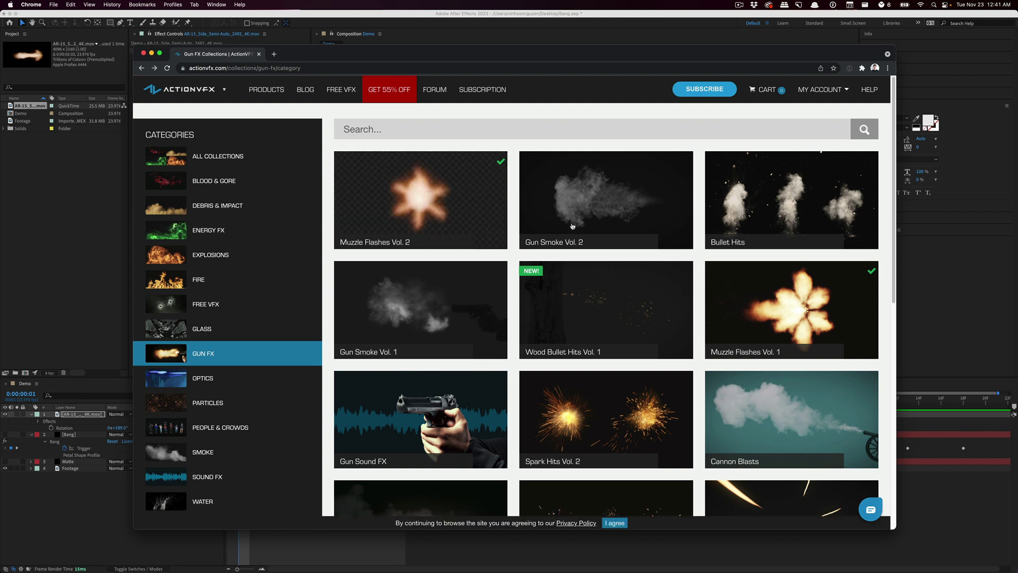
Browse the Gun FX category page and open the Muzzle Flashes Vol. 2 collection
scroll(690, 207, "down", 1)
scroll(776, 200, "down", 1)
scroll(764, 200, "down", 3)
scroll(757, 201, "down", 5)
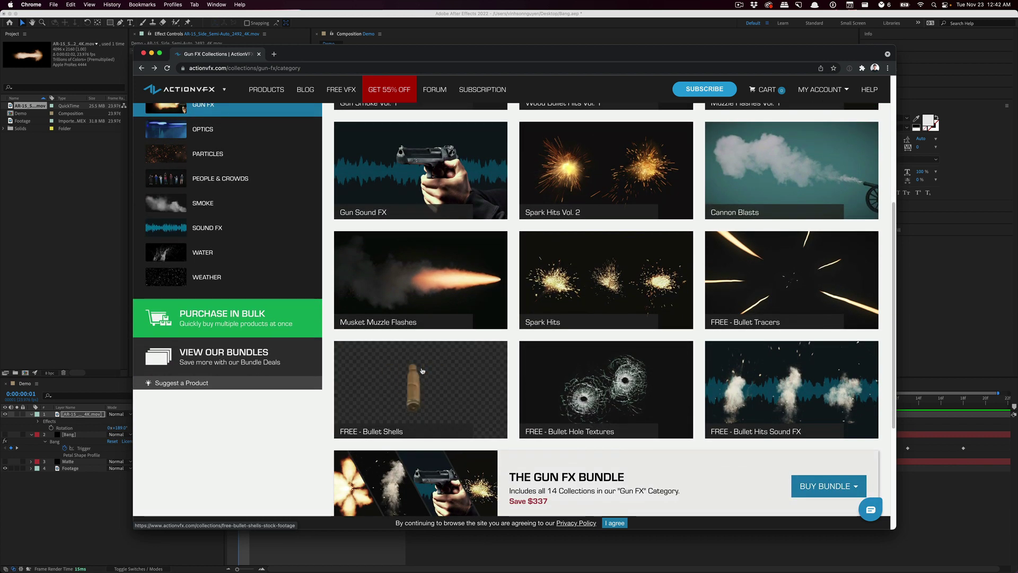
scroll(422, 371, "up", 8)
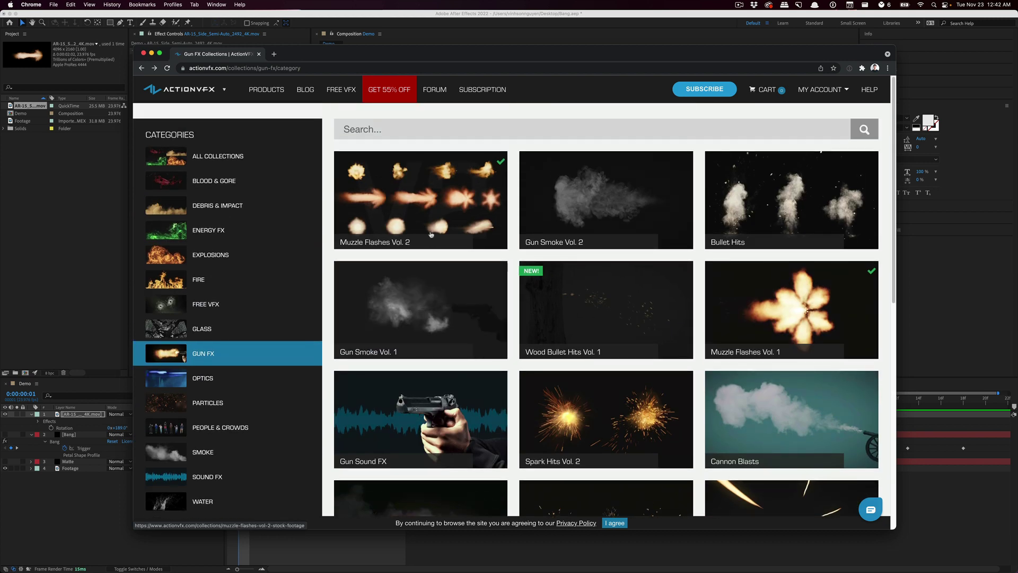
left_click(429, 216)
scroll(430, 217, "down", 12)
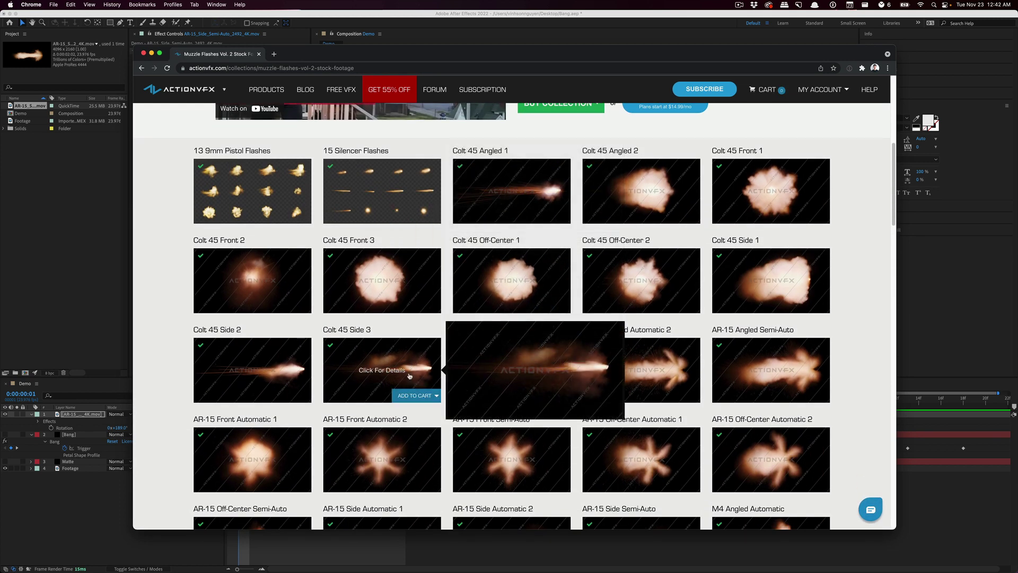
mouse_move(549, 375)
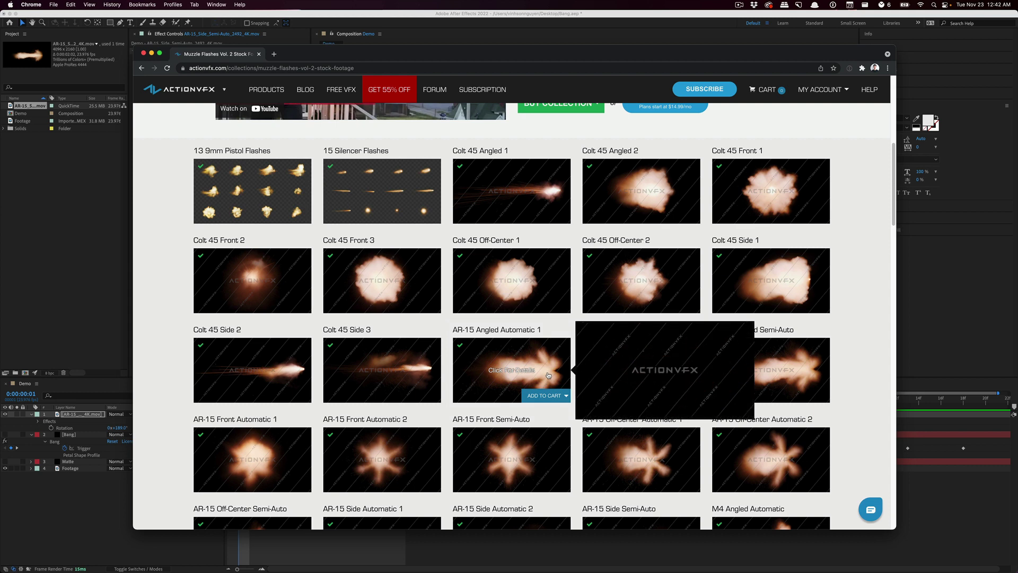
scroll(484, 328, "down", 3)
scroll(484, 327, "down", 5)
mouse_move(378, 433)
scroll(378, 434, "down", 10)
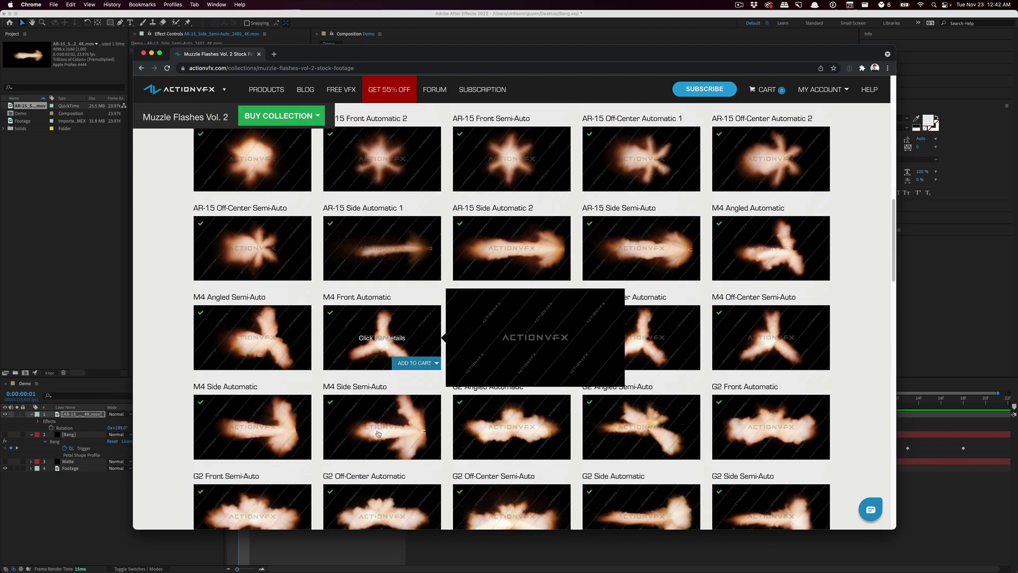
scroll(401, 390, "down", 2)
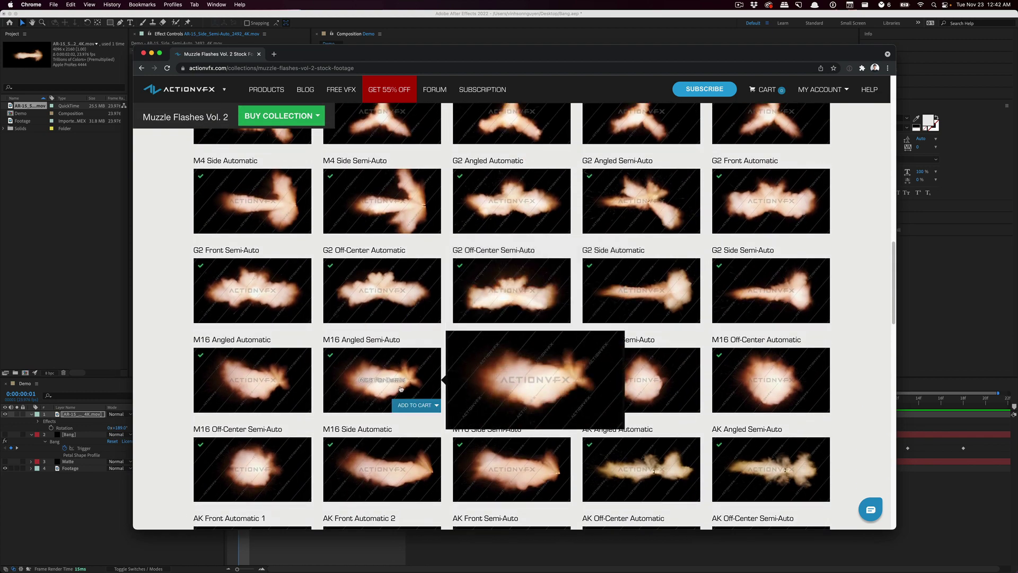
scroll(401, 387, "down", 3)
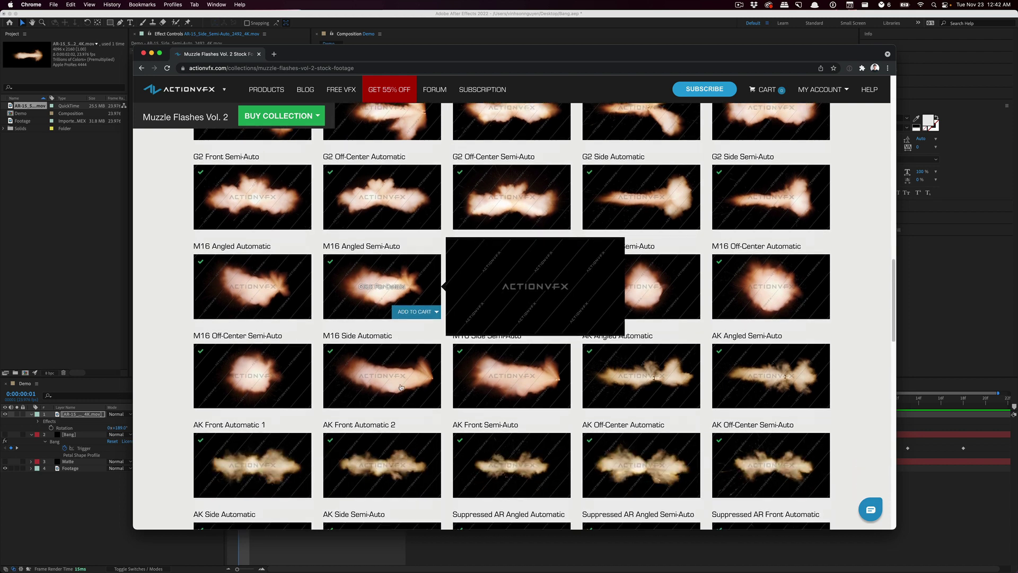
scroll(402, 387, "down", 4)
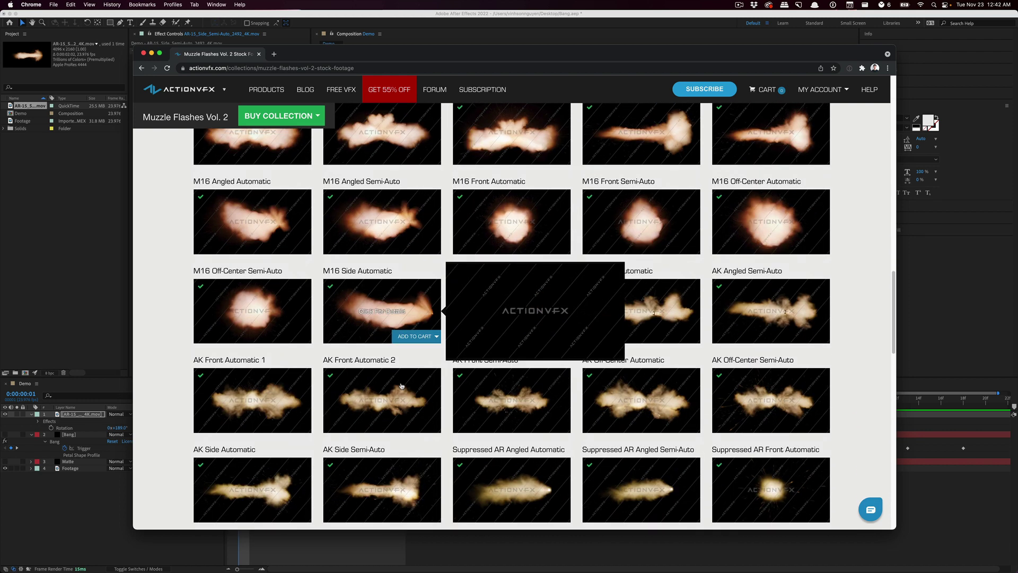
scroll(399, 371, "down", 1)
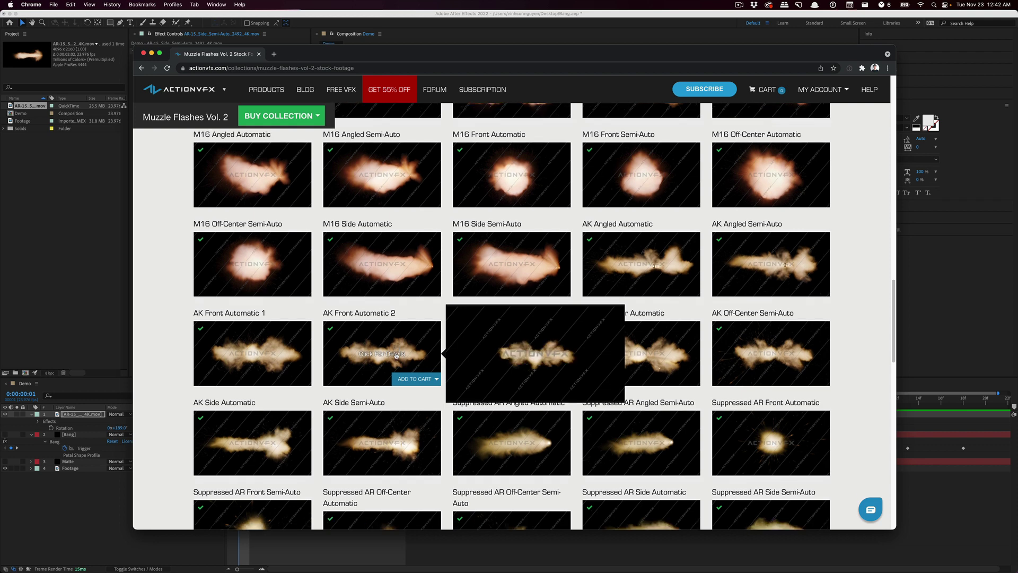
scroll(396, 356, "down", 5)
scroll(398, 337, "down", 3)
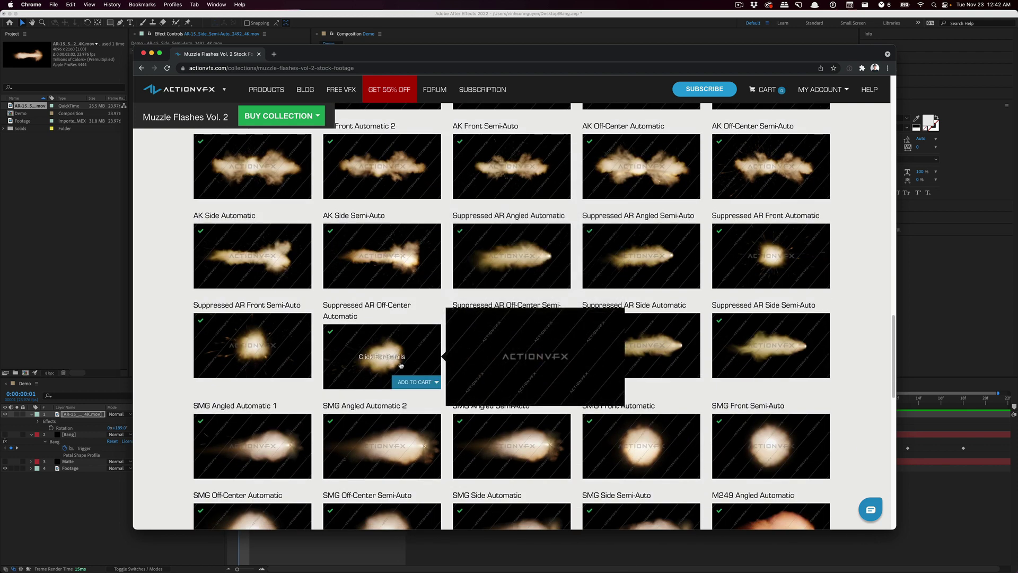
scroll(400, 369, "down", 7)
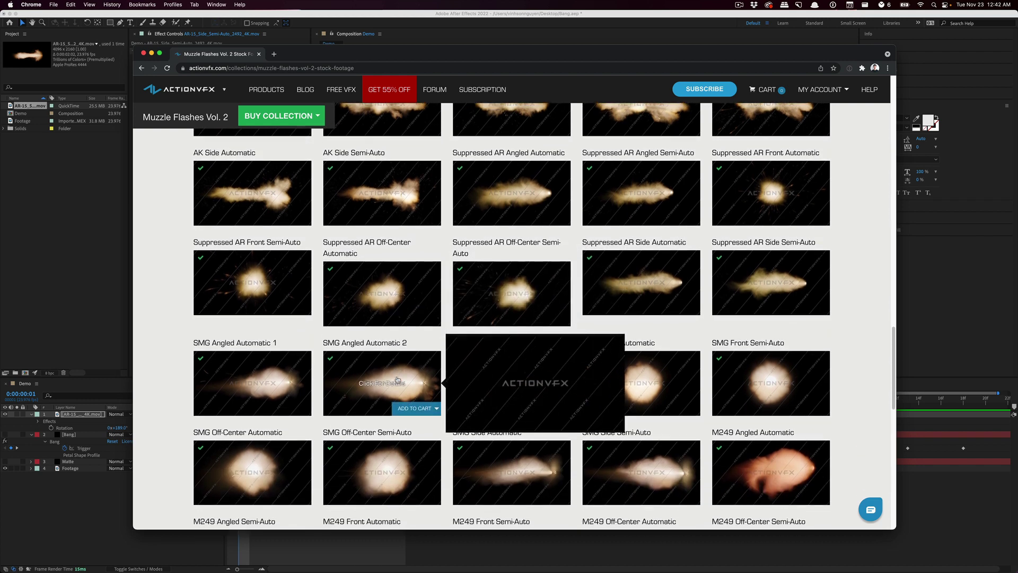
scroll(399, 371, "down", 7)
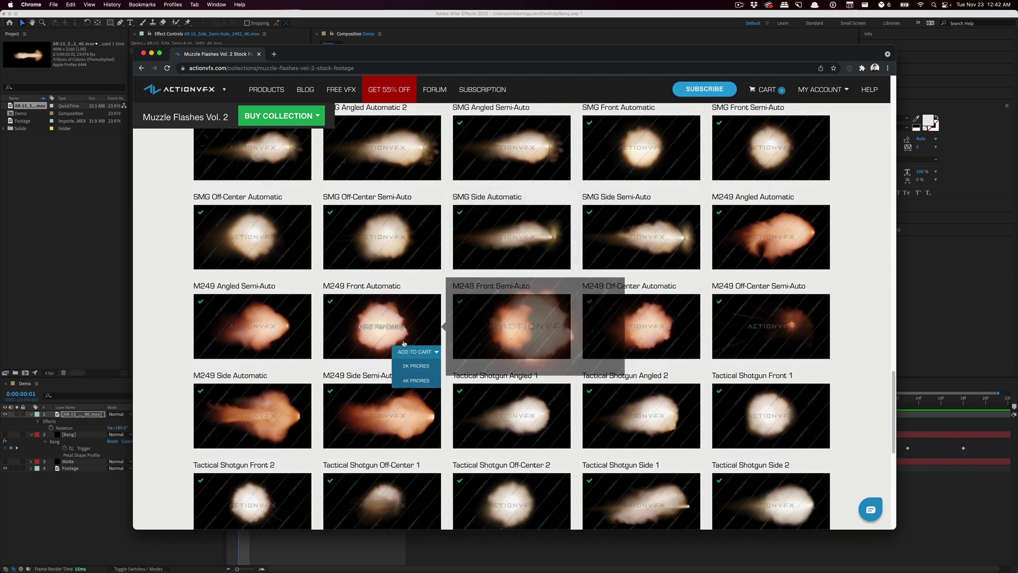
scroll(403, 350, "down", 2)
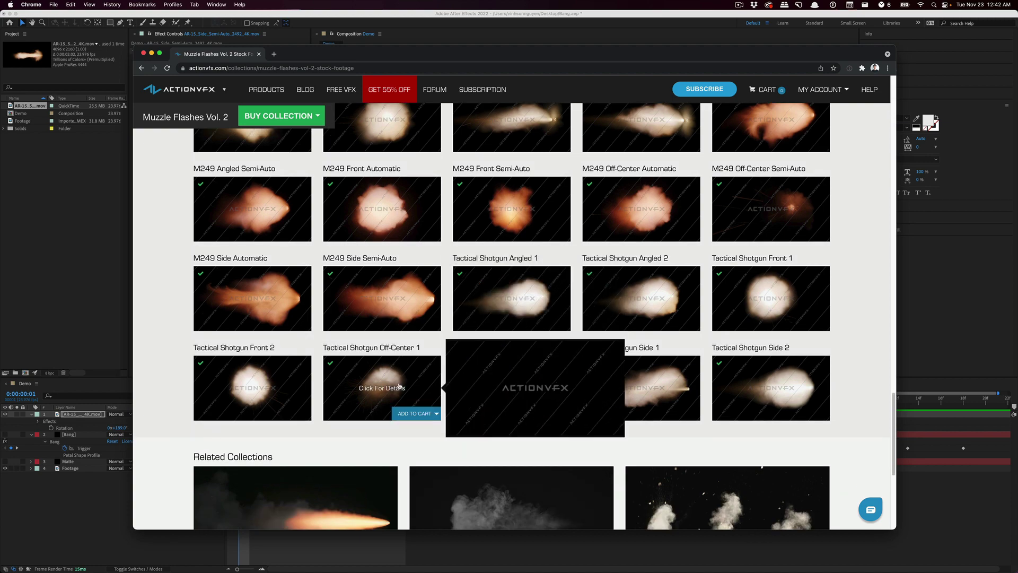
scroll(401, 386, "up", 20)
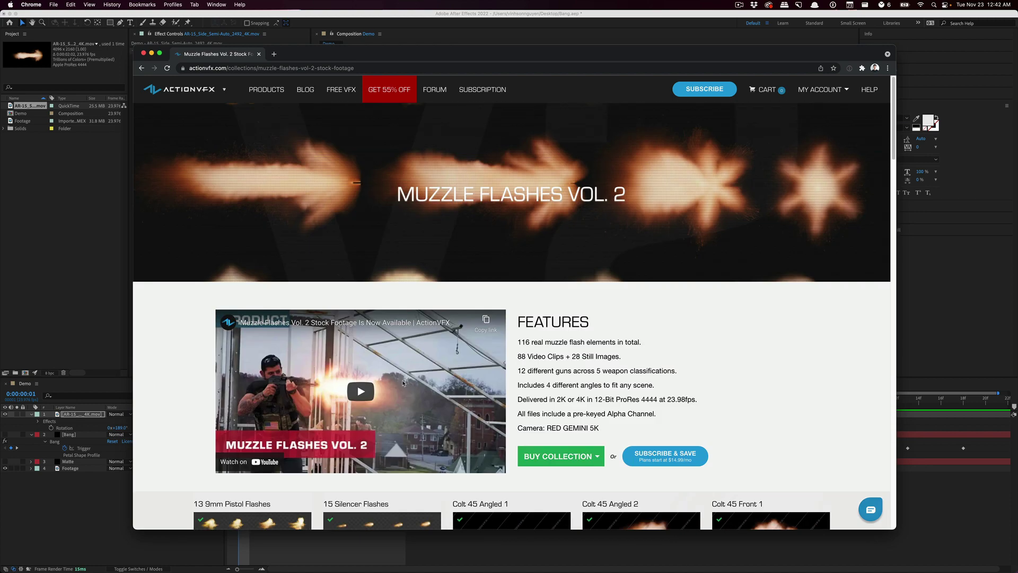
scroll(403, 383, "down", 5)
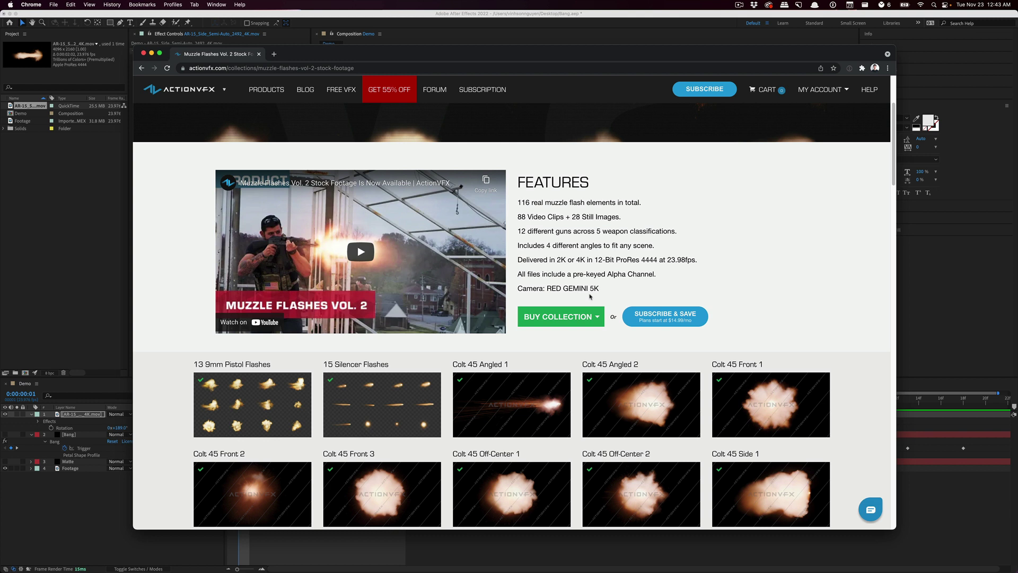
scroll(591, 296, "up", 1)
mouse_move(594, 327)
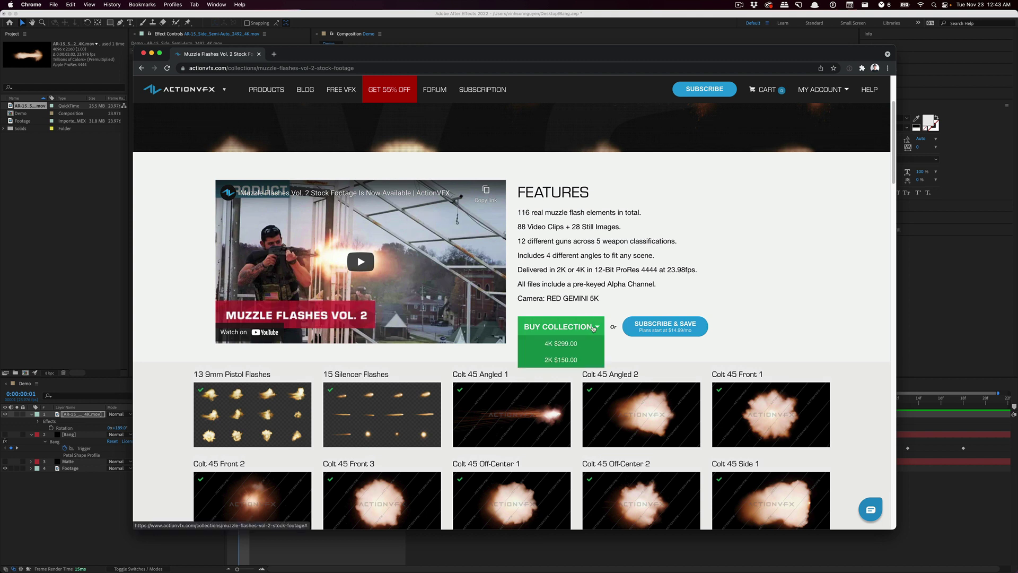
scroll(595, 293, "up", 1)
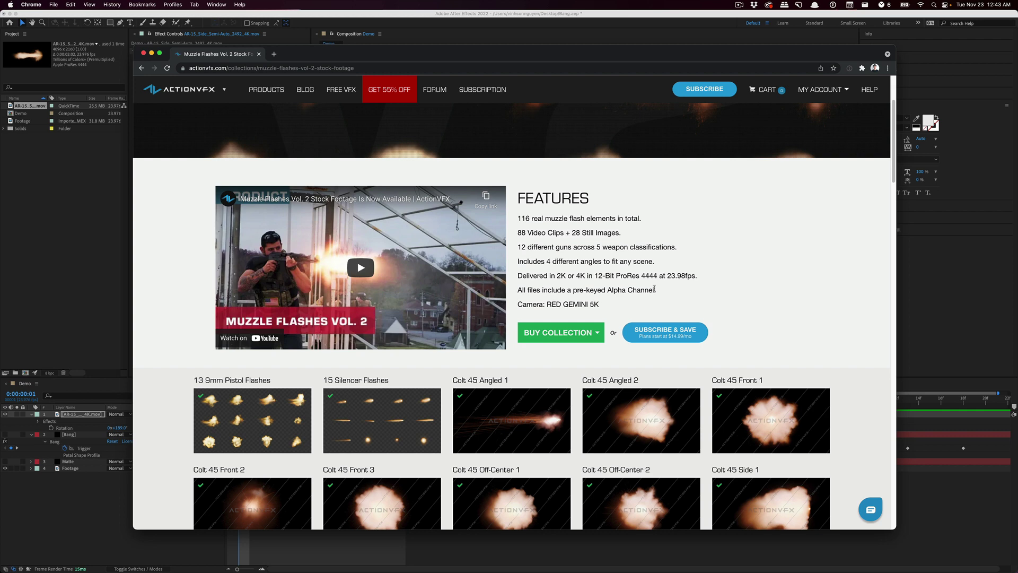
scroll(647, 290, "up", 3)
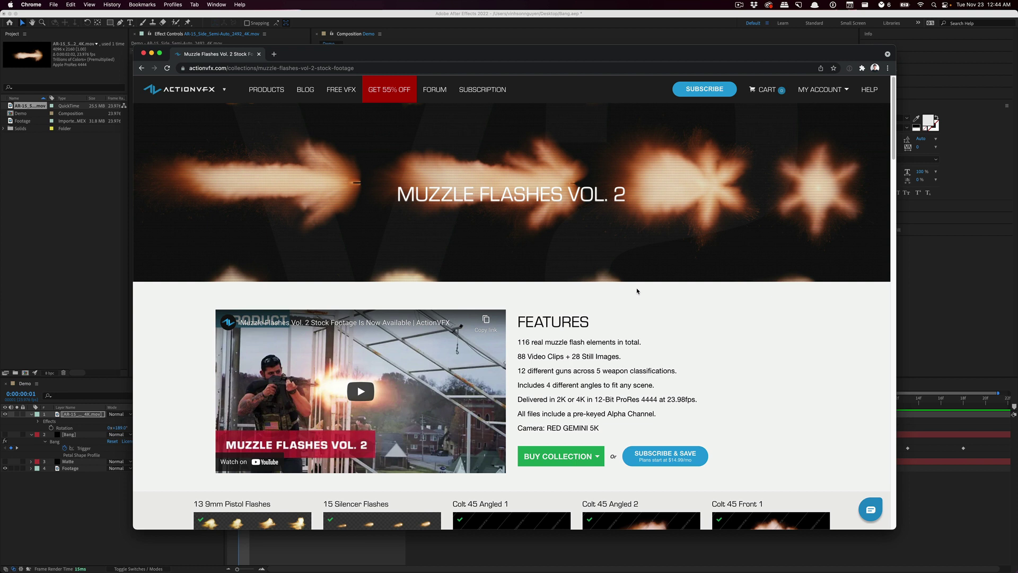
scroll(637, 292, "down", 5)
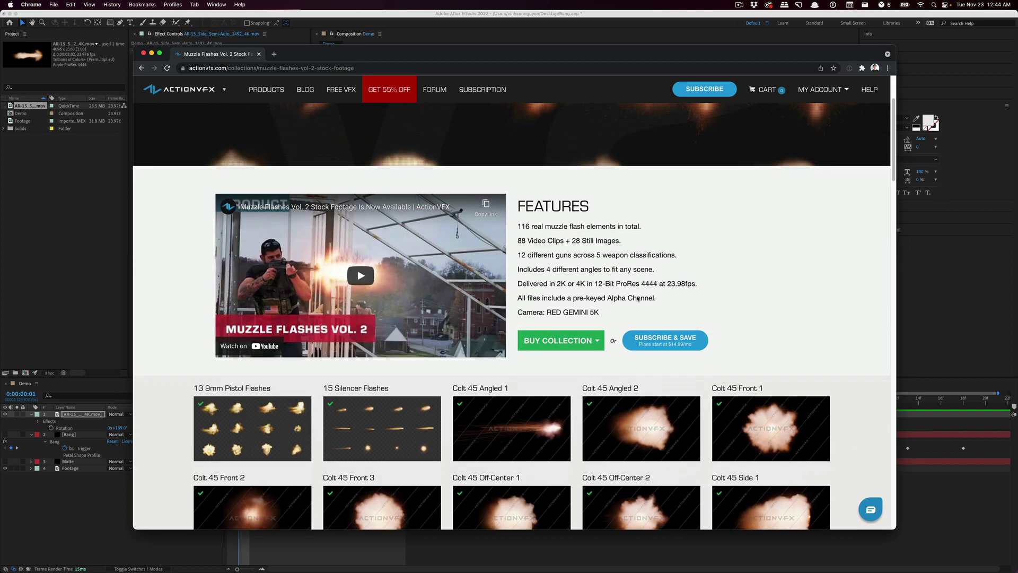
scroll(637, 298, "down", 3)
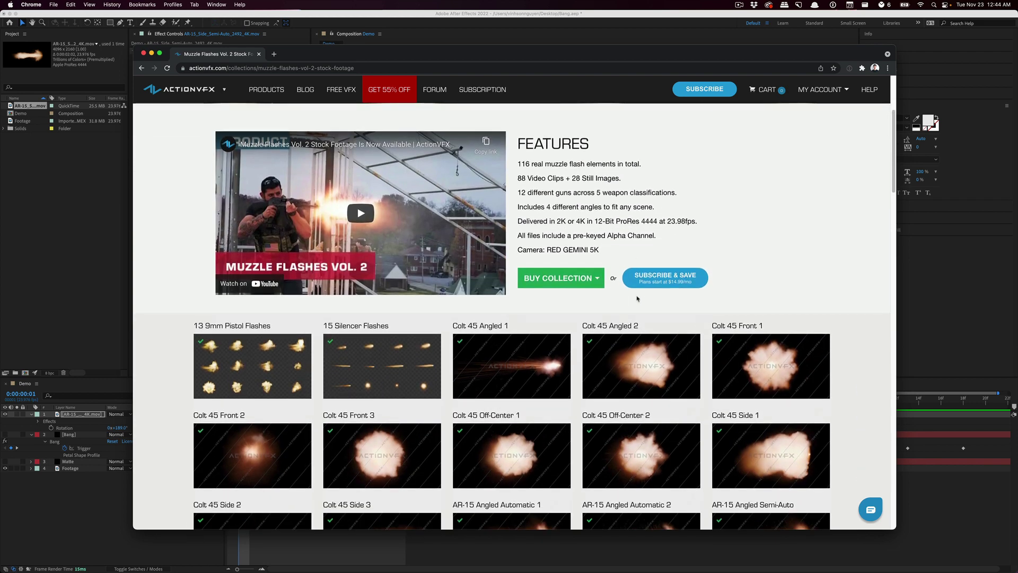
scroll(637, 298, "down", 3)
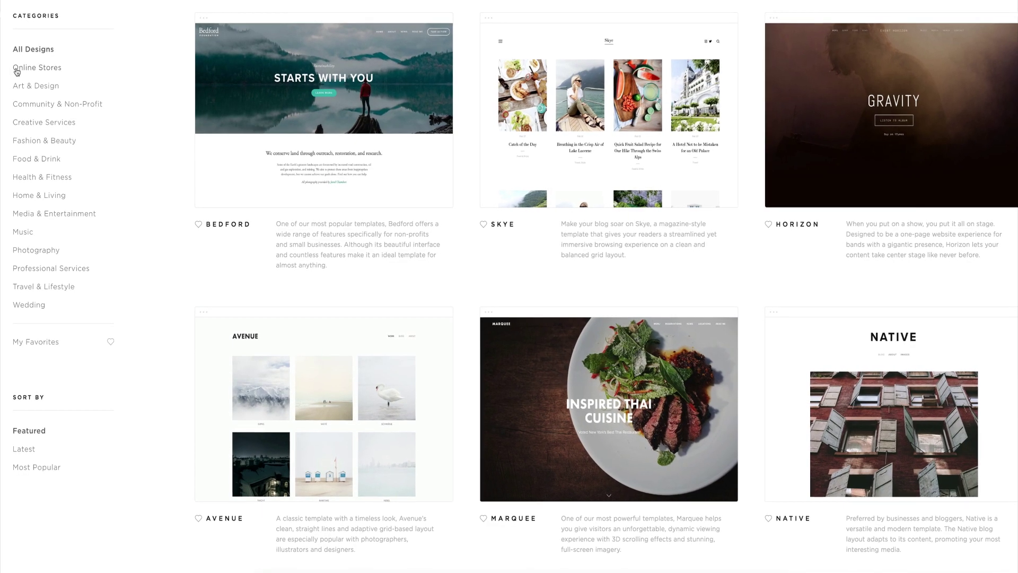
Filter to Online Stores and Art & Design templates, then set the banner button colour to blue hsl(203, 54%, 45%)
left_click(16, 72)
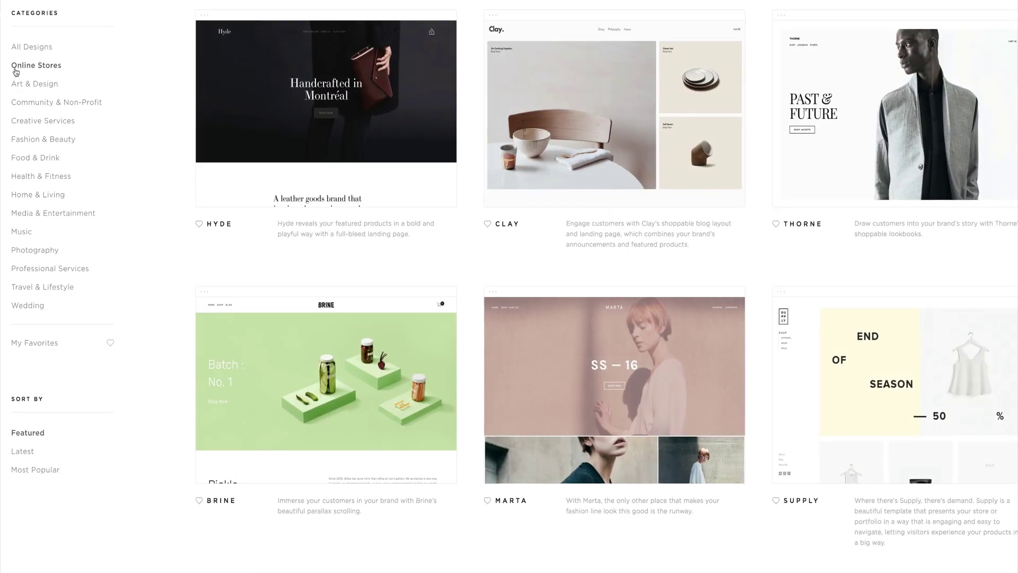
left_click(16, 83)
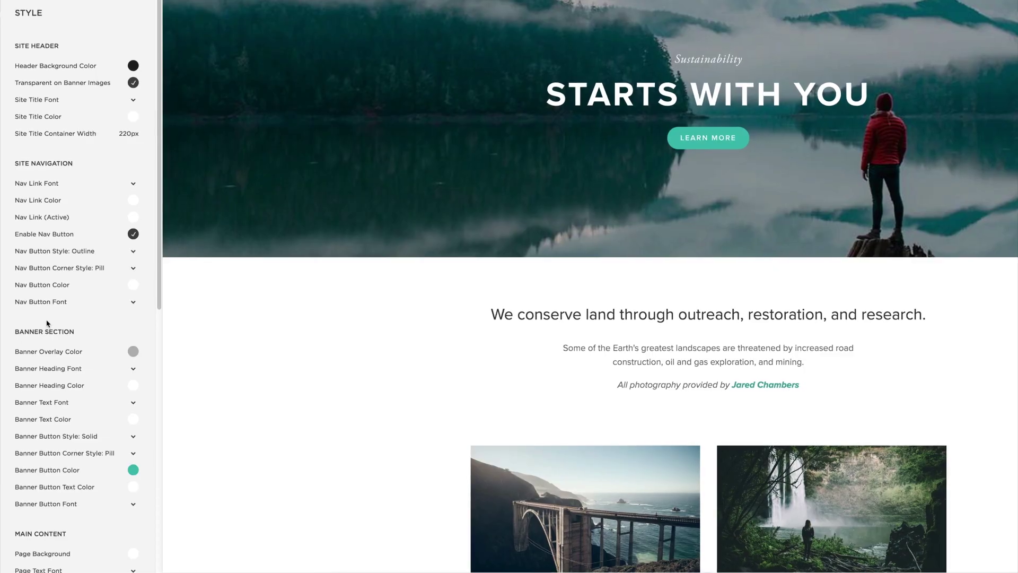
scroll(133, 306, "down", 4)
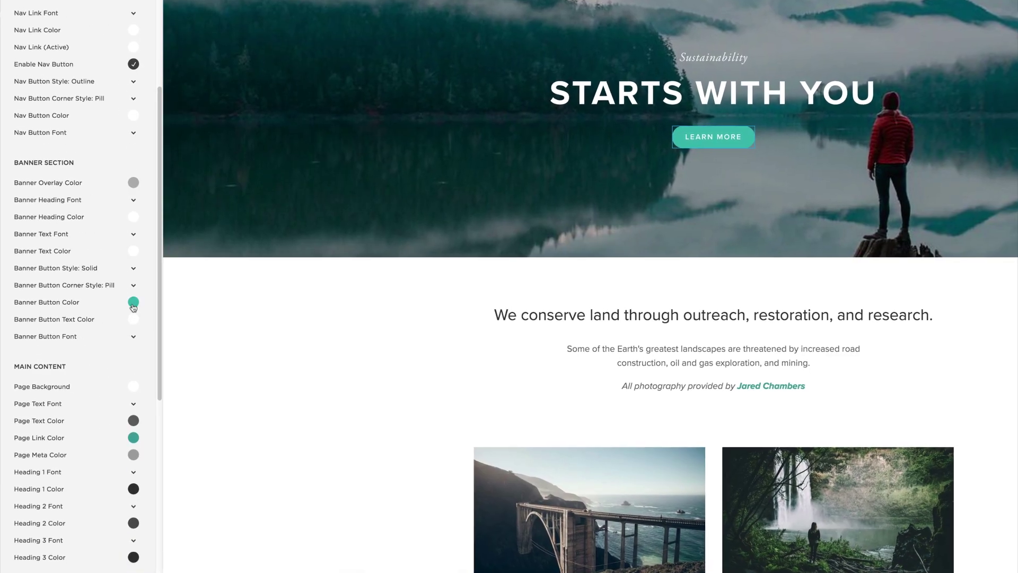
left_click(133, 303)
left_click(84, 235)
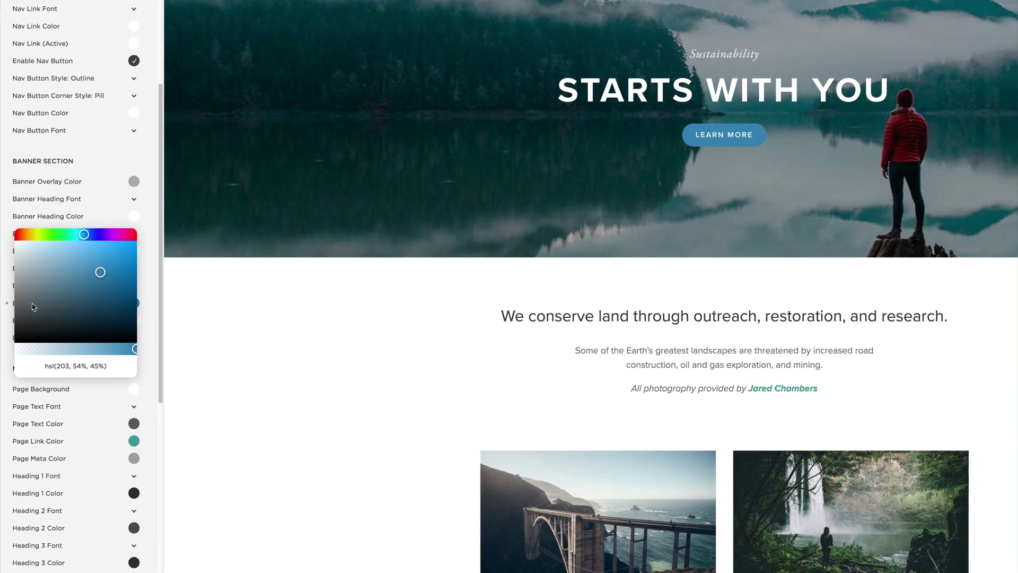